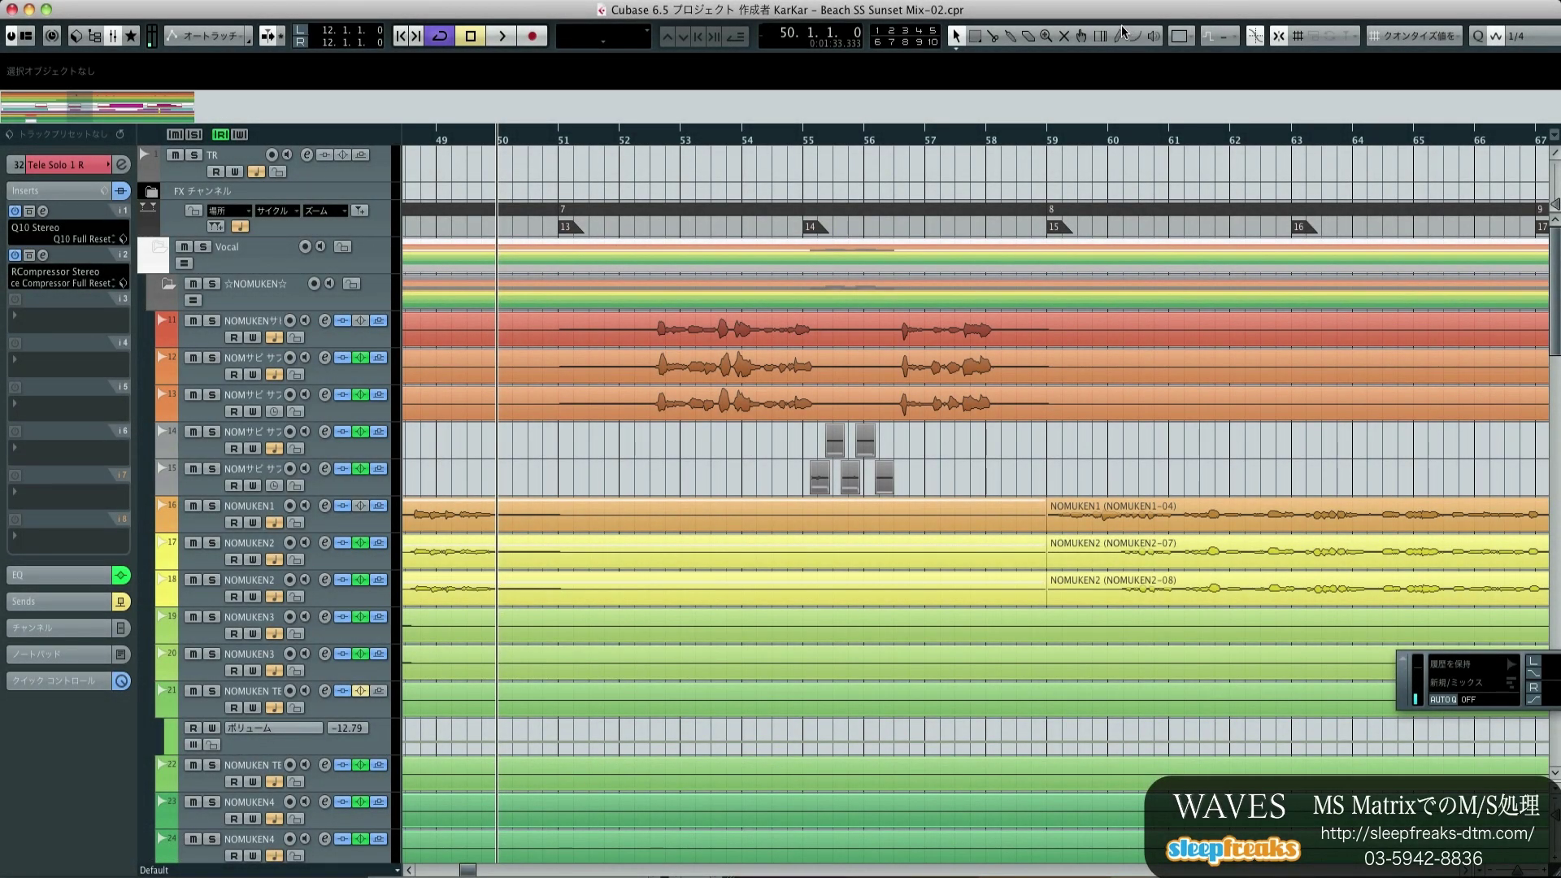
Play back the mix from bar 50.
{"action": "left_click", "coordinate": [505, 140]}
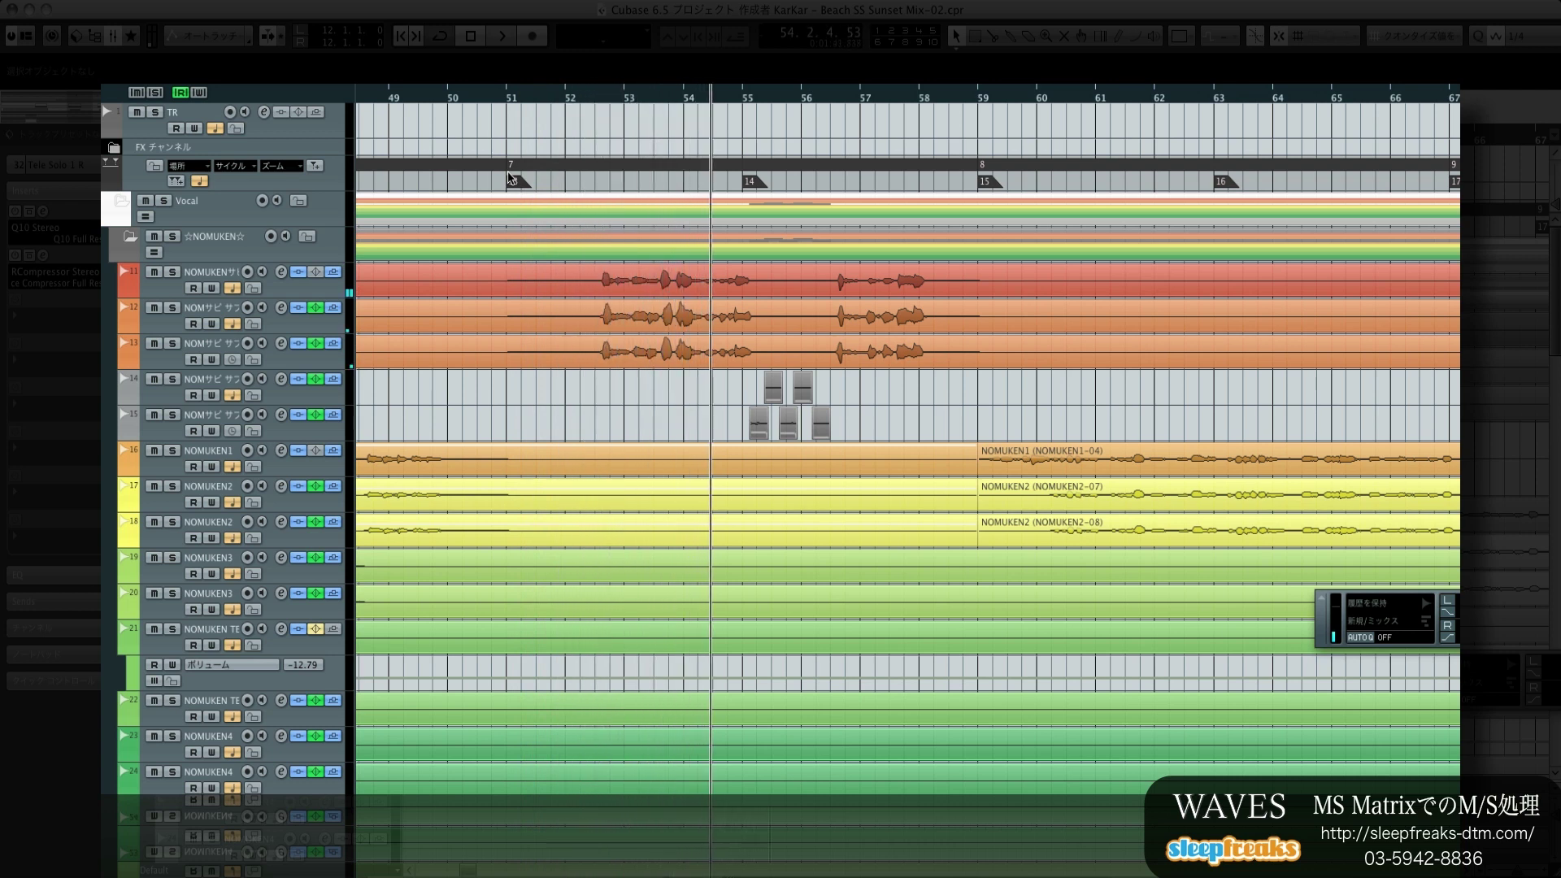
{"action": "key", "text": "space"}
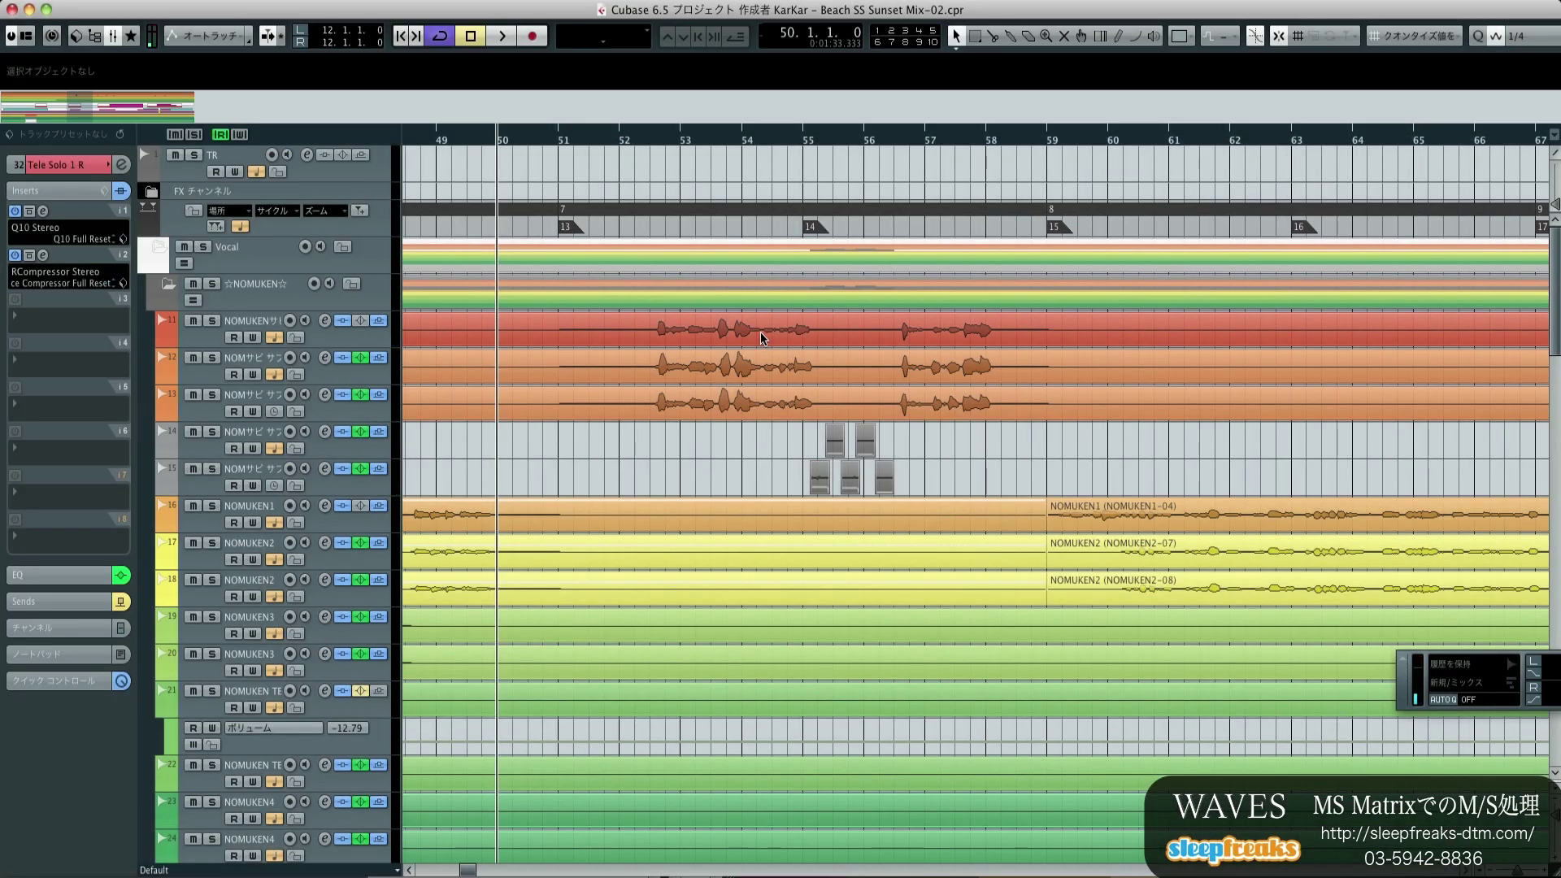
Open the mixer, switch off all active insert effects on the master output channel, and play the mix to check its level.
{"action": "left_click", "coordinate": [632, 2]}
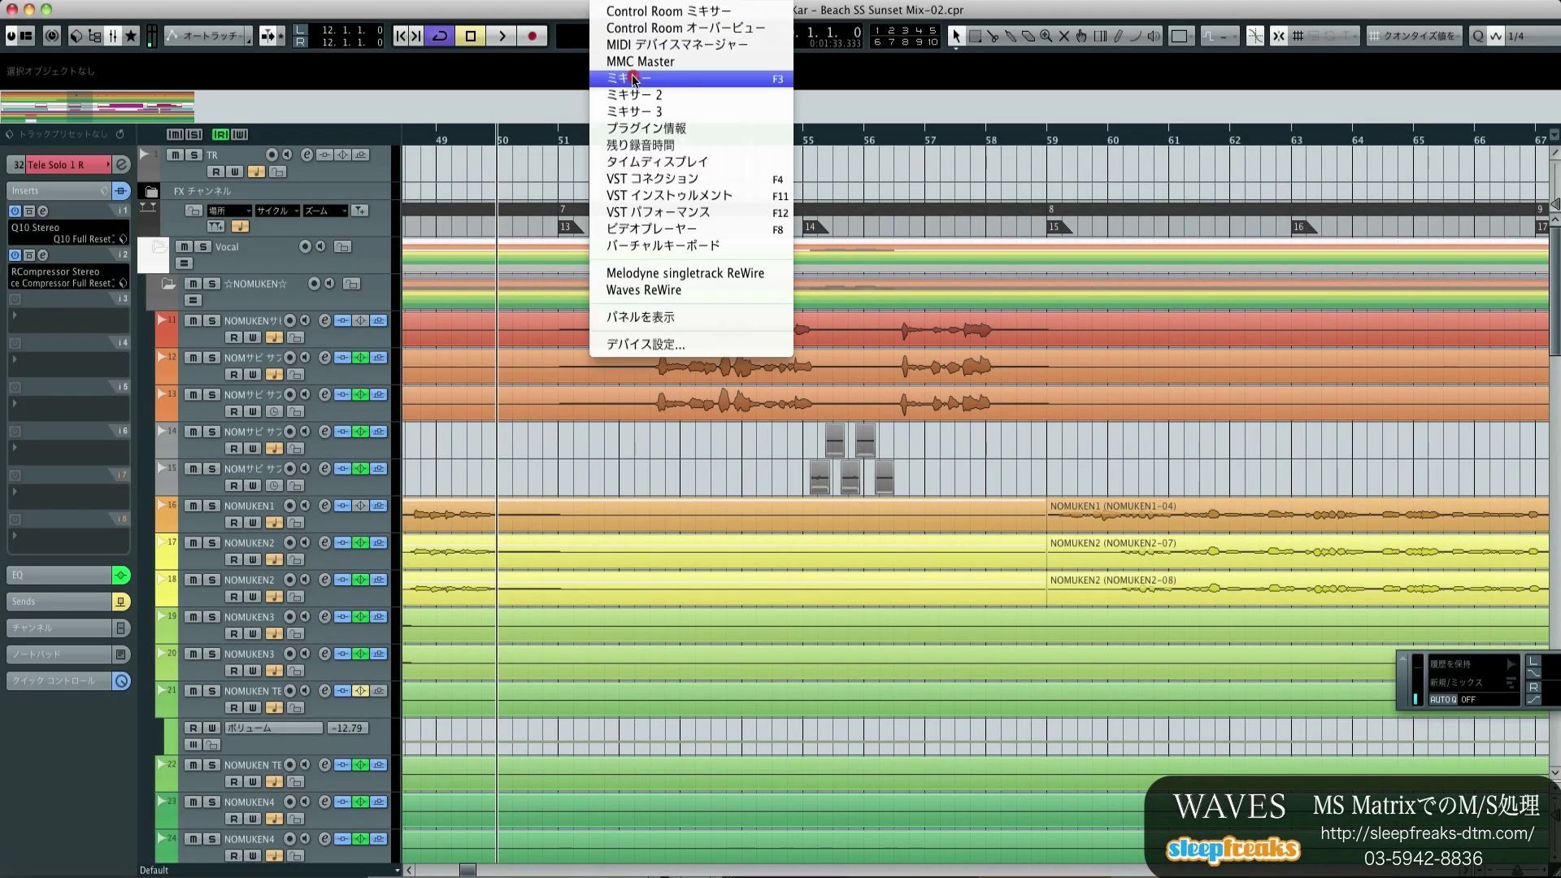
{"action": "left_click", "coordinate": [634, 79]}
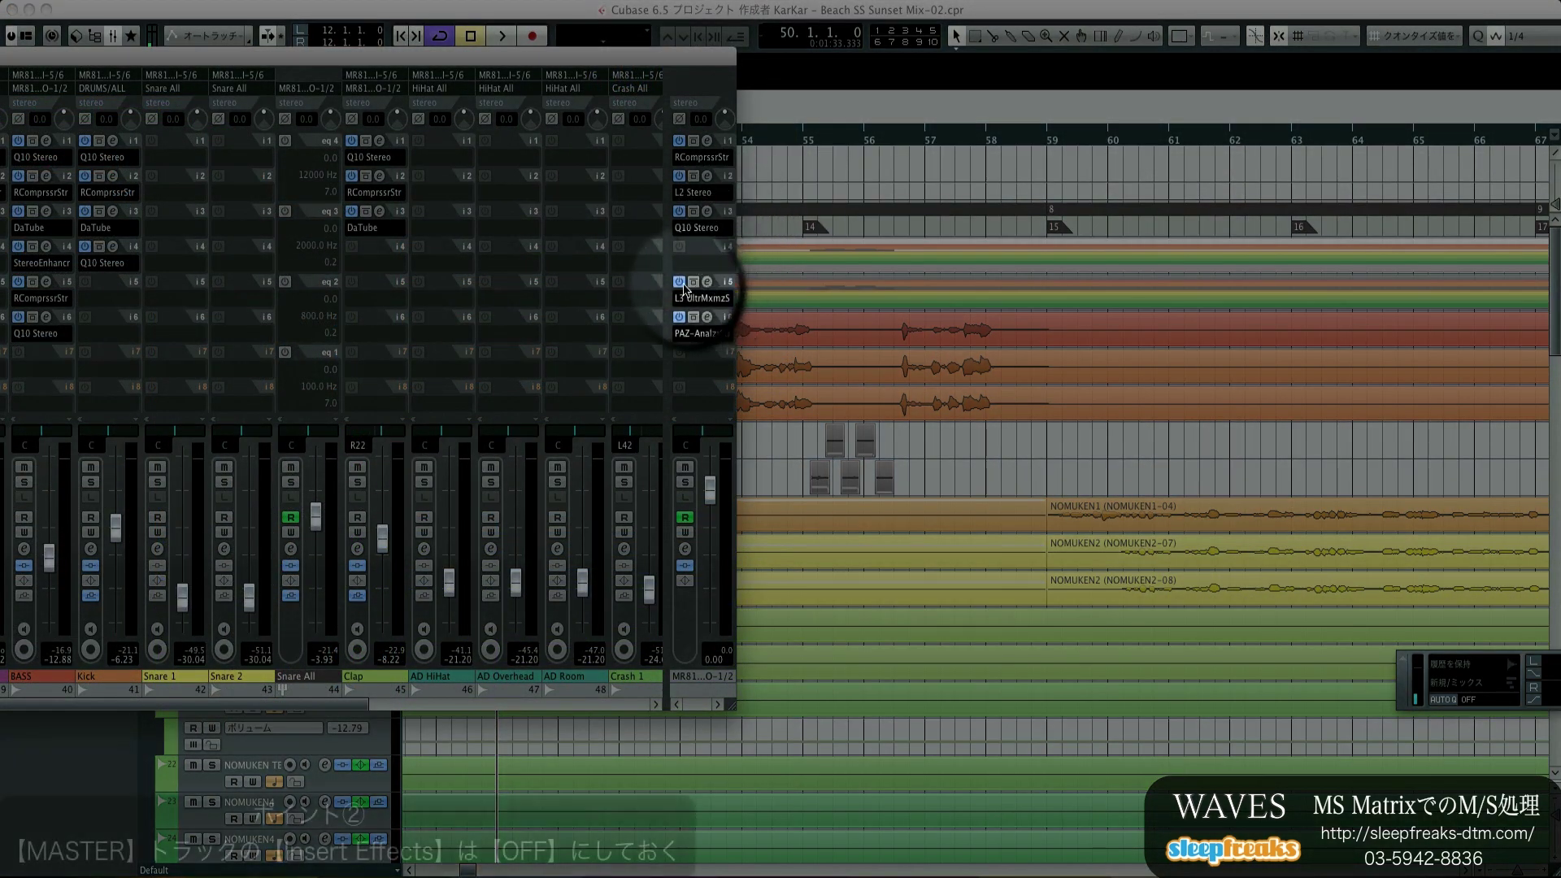
{"action": "left_click", "coordinate": [678, 282]}
{"action": "left_click", "coordinate": [679, 211]}
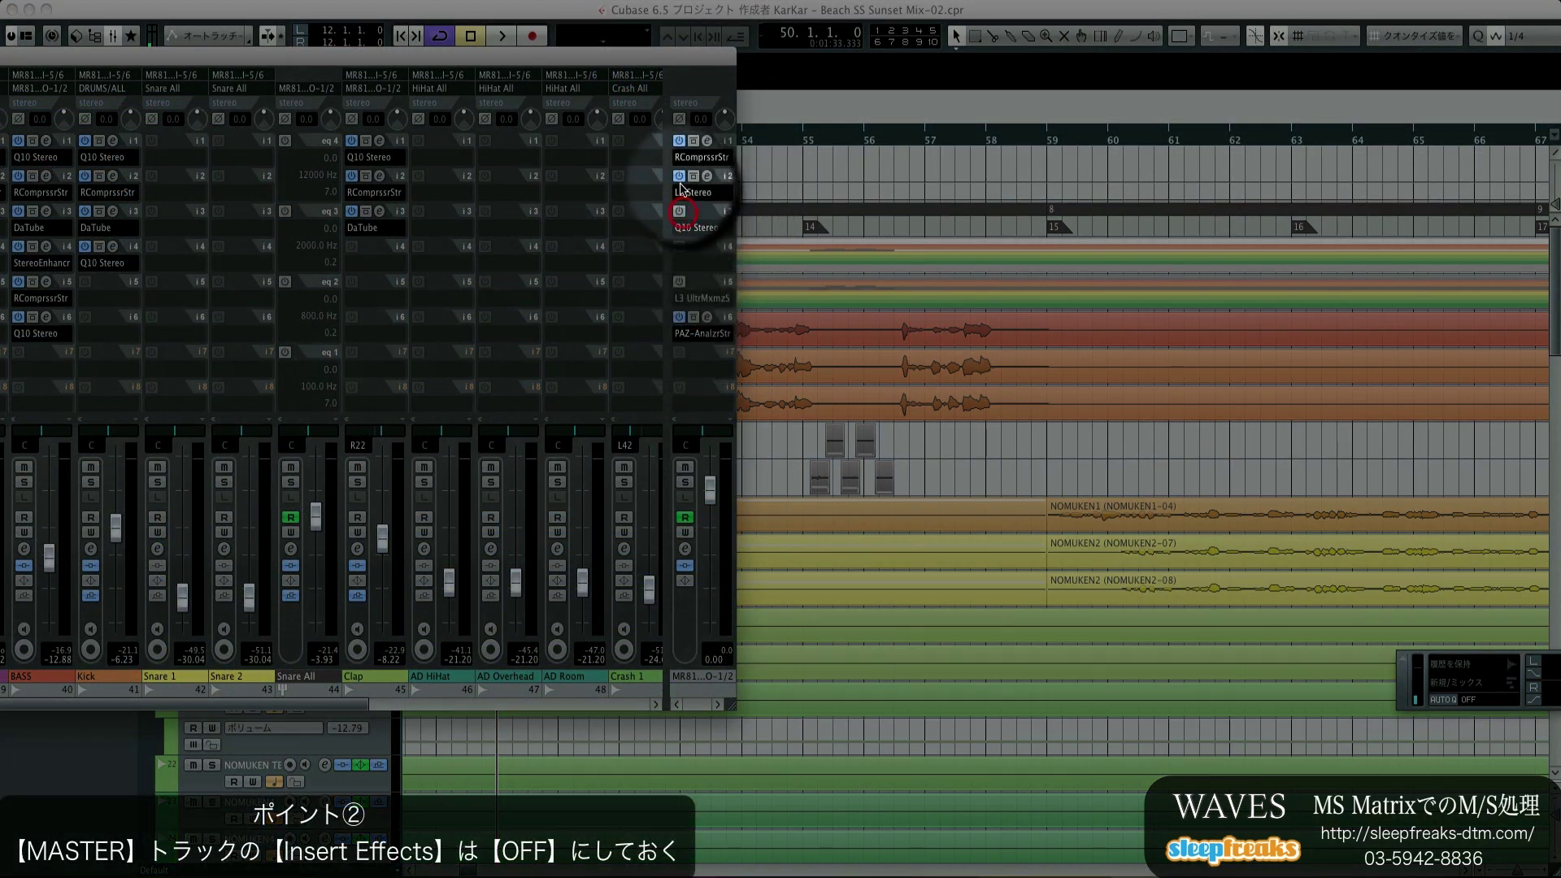
{"action": "left_click", "coordinate": [679, 176]}
{"action": "left_click", "coordinate": [678, 141]}
{"action": "key", "text": "space"}
{"action": "left_click", "coordinate": [679, 316]}
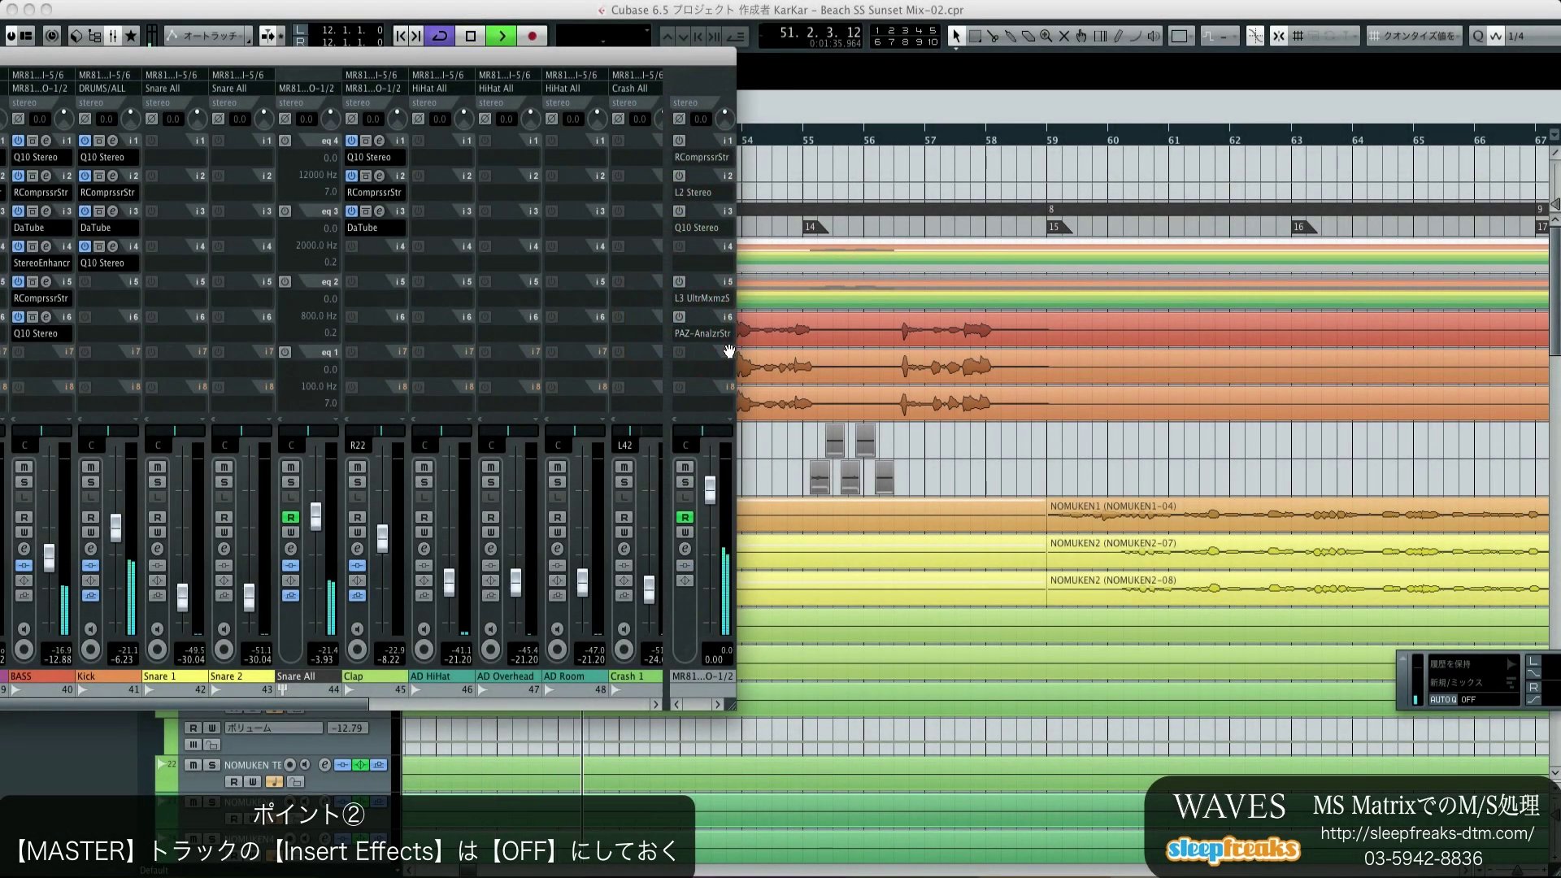
{"action": "key", "text": "space"}
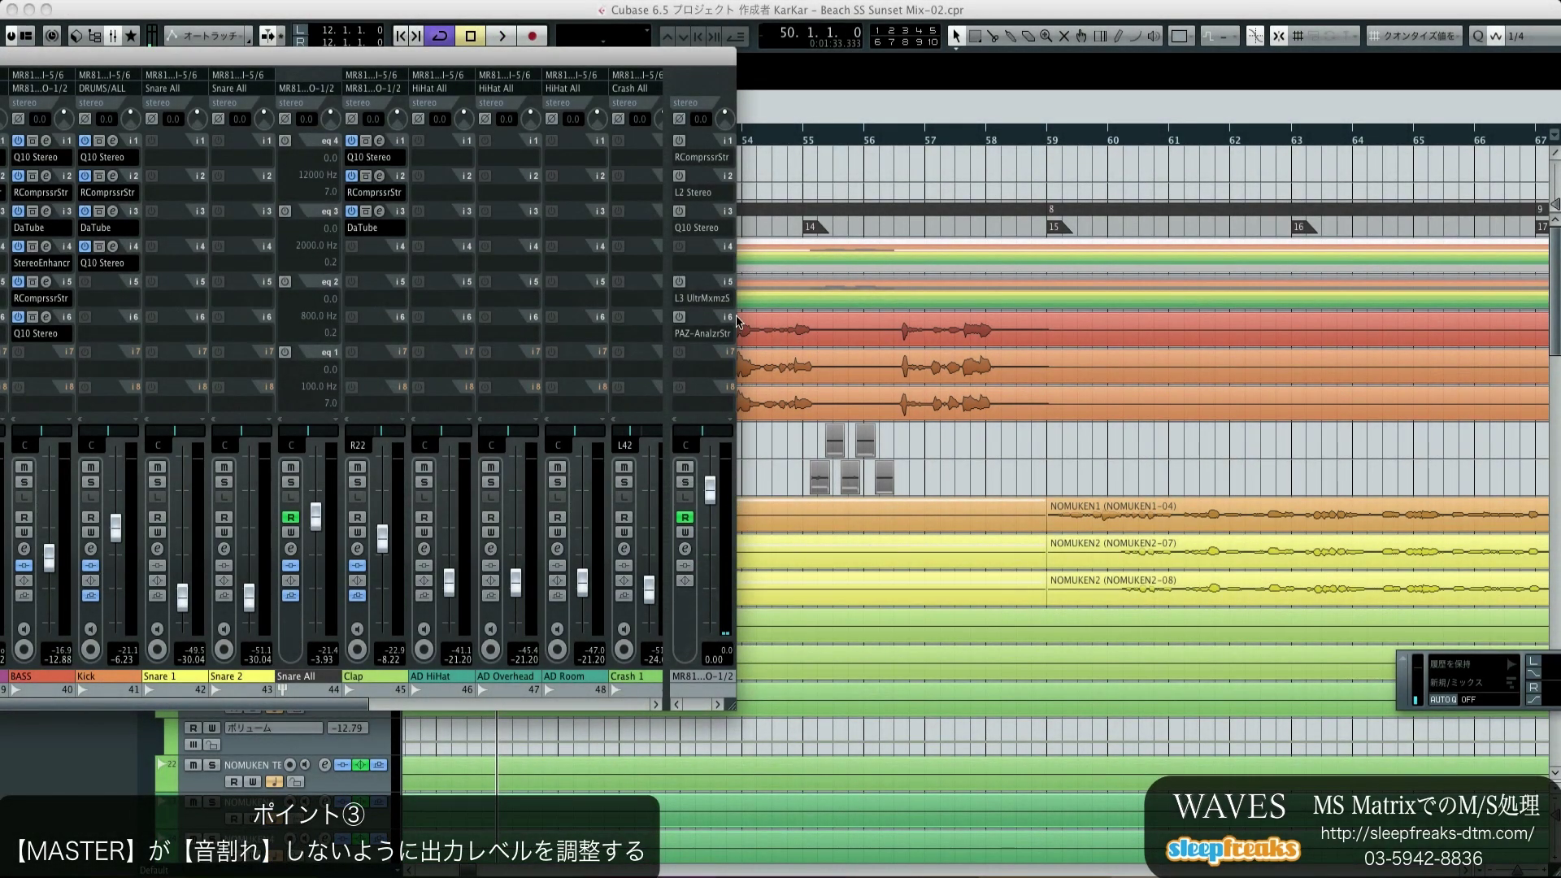
Insert the Waves S1 MS Matrix Stereo plug-in in the master output's fourth insert slot and move its window clear of the mixer.
{"action": "left_click", "coordinate": [688, 264]}
{"action": "mouse_move", "coordinate": [772, 384]}
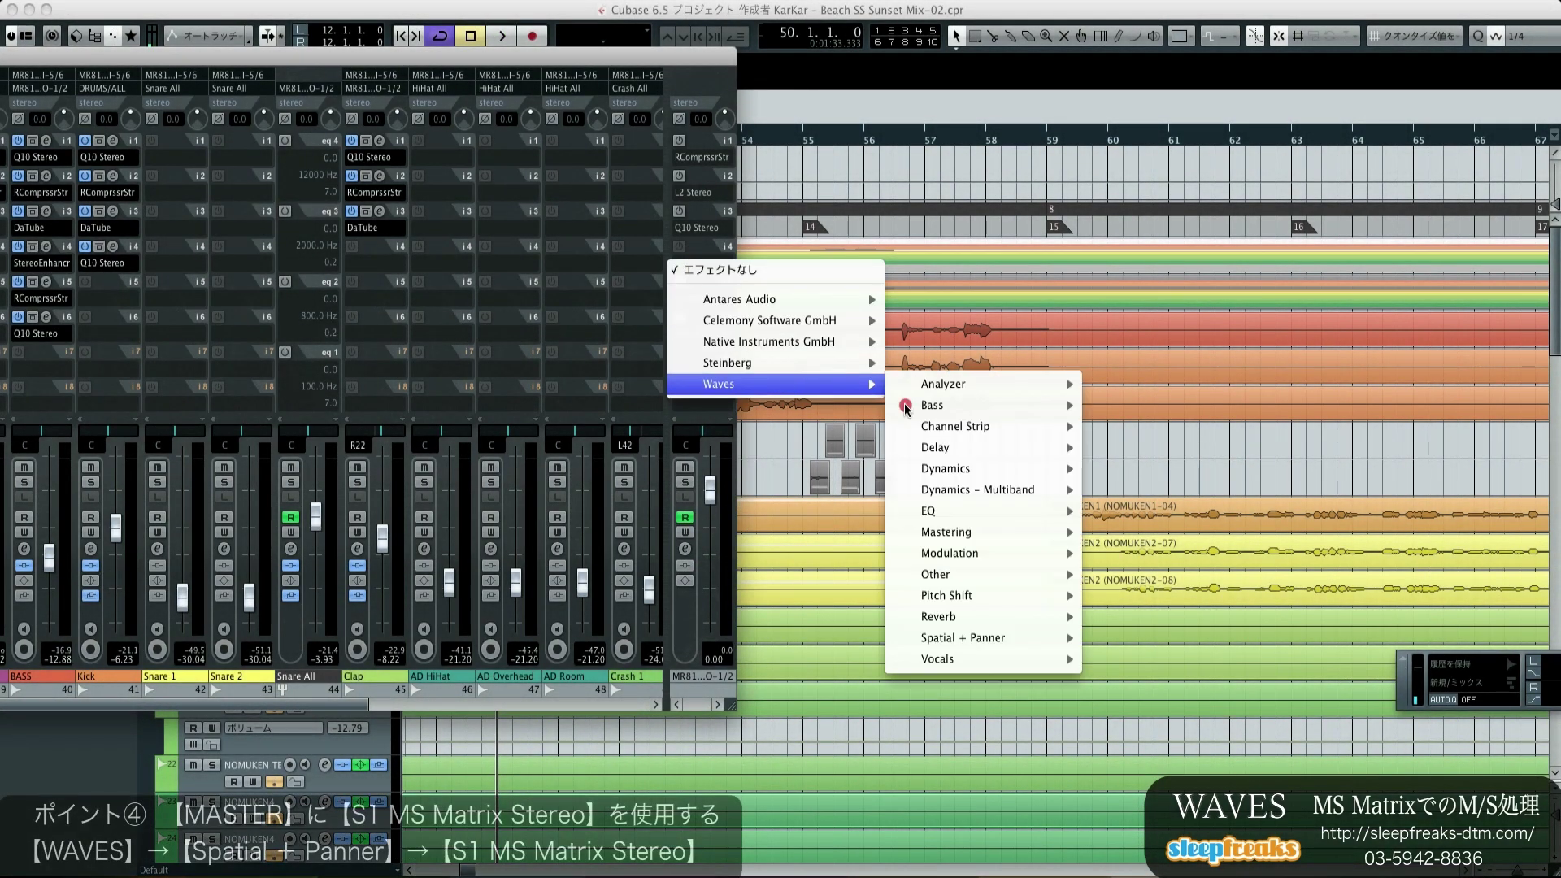
{"action": "mouse_move", "coordinate": [960, 643]}
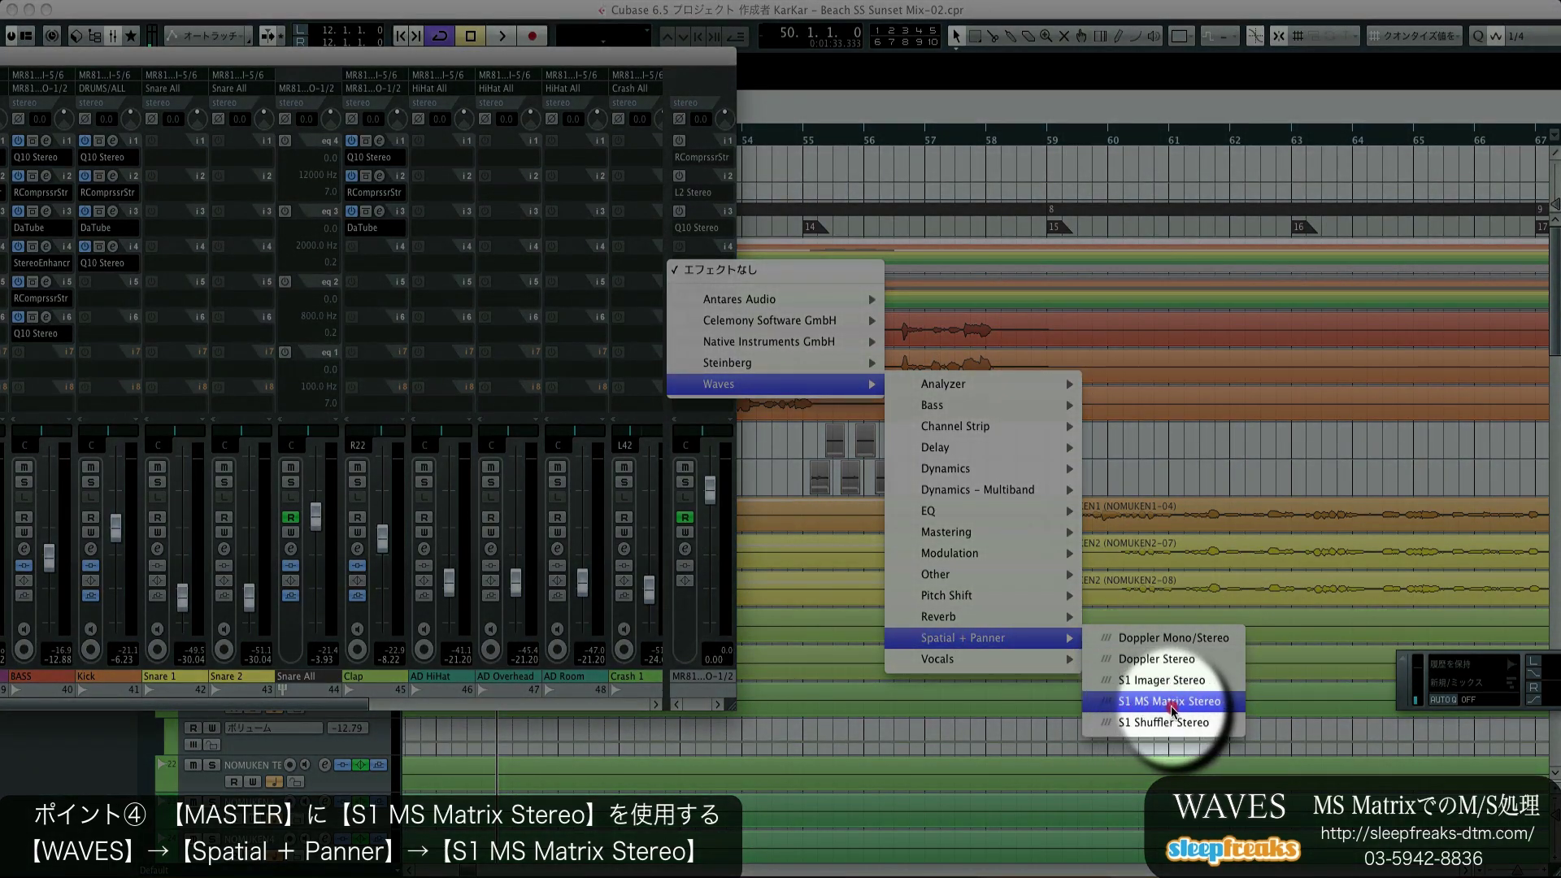
{"action": "left_click", "coordinate": [1171, 703]}
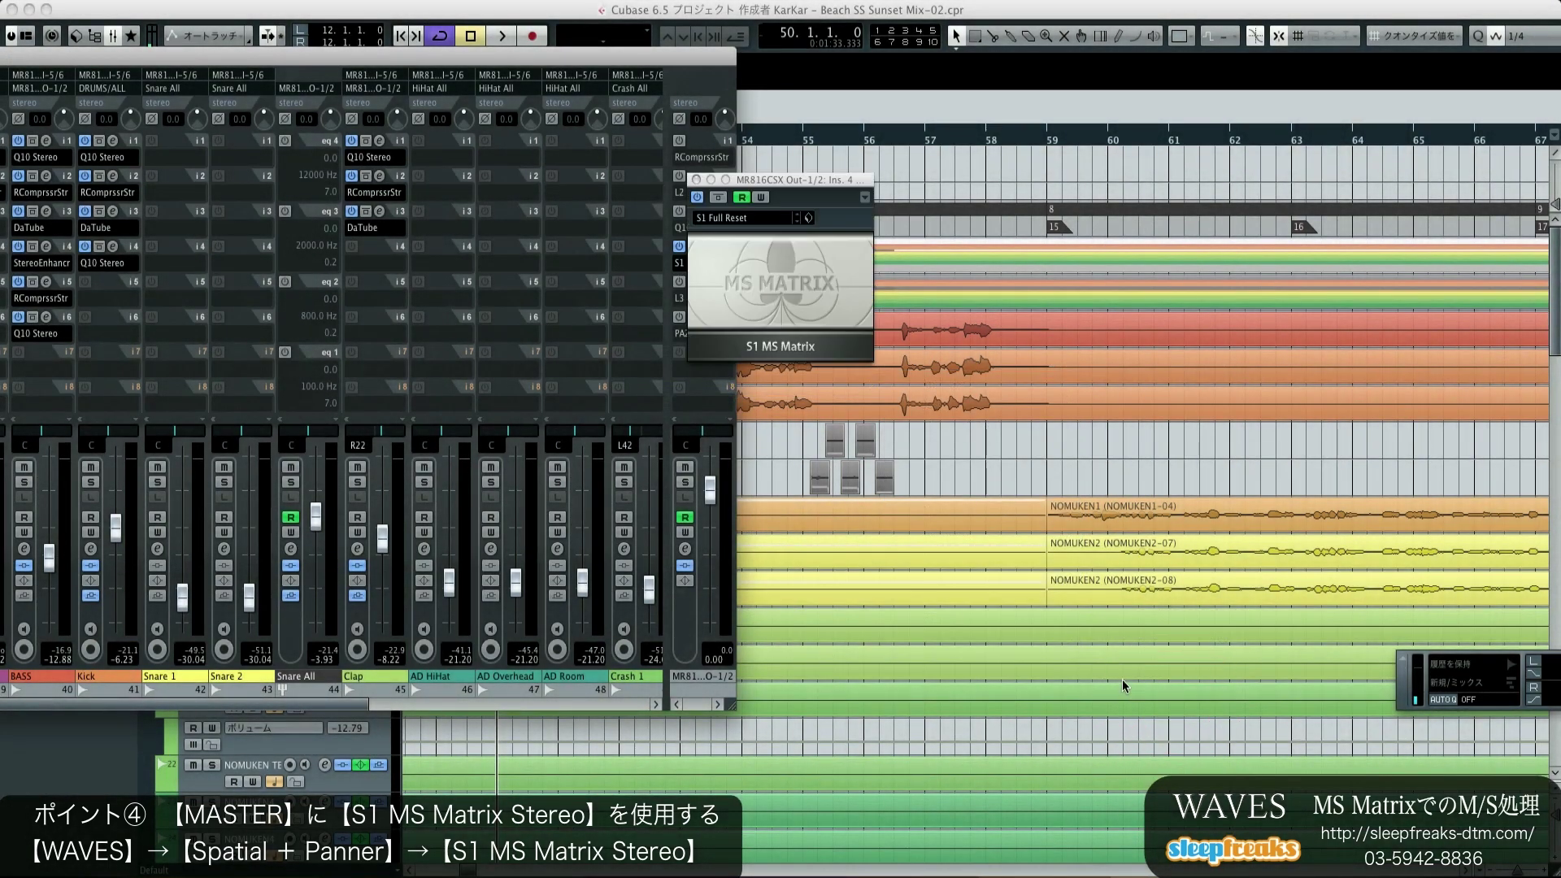
{"action": "left_click_drag", "start_coordinate": [798, 177], "coordinate": [1056, 143]}
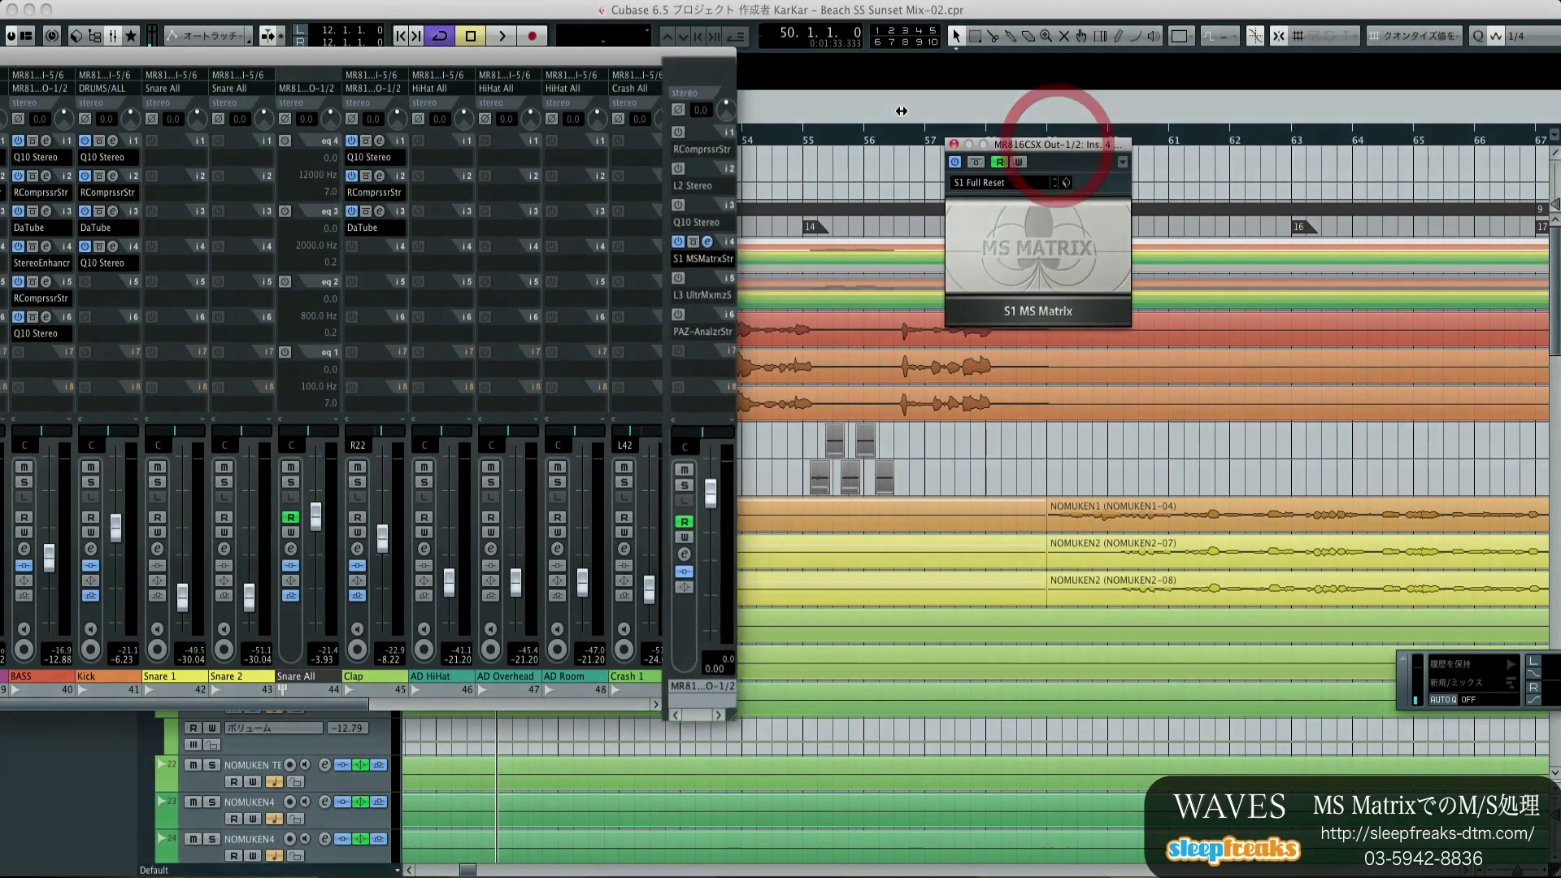
Play the mix while testing the master output level, and set its fader to about 0.80 dB.
{"action": "key", "text": "space"}
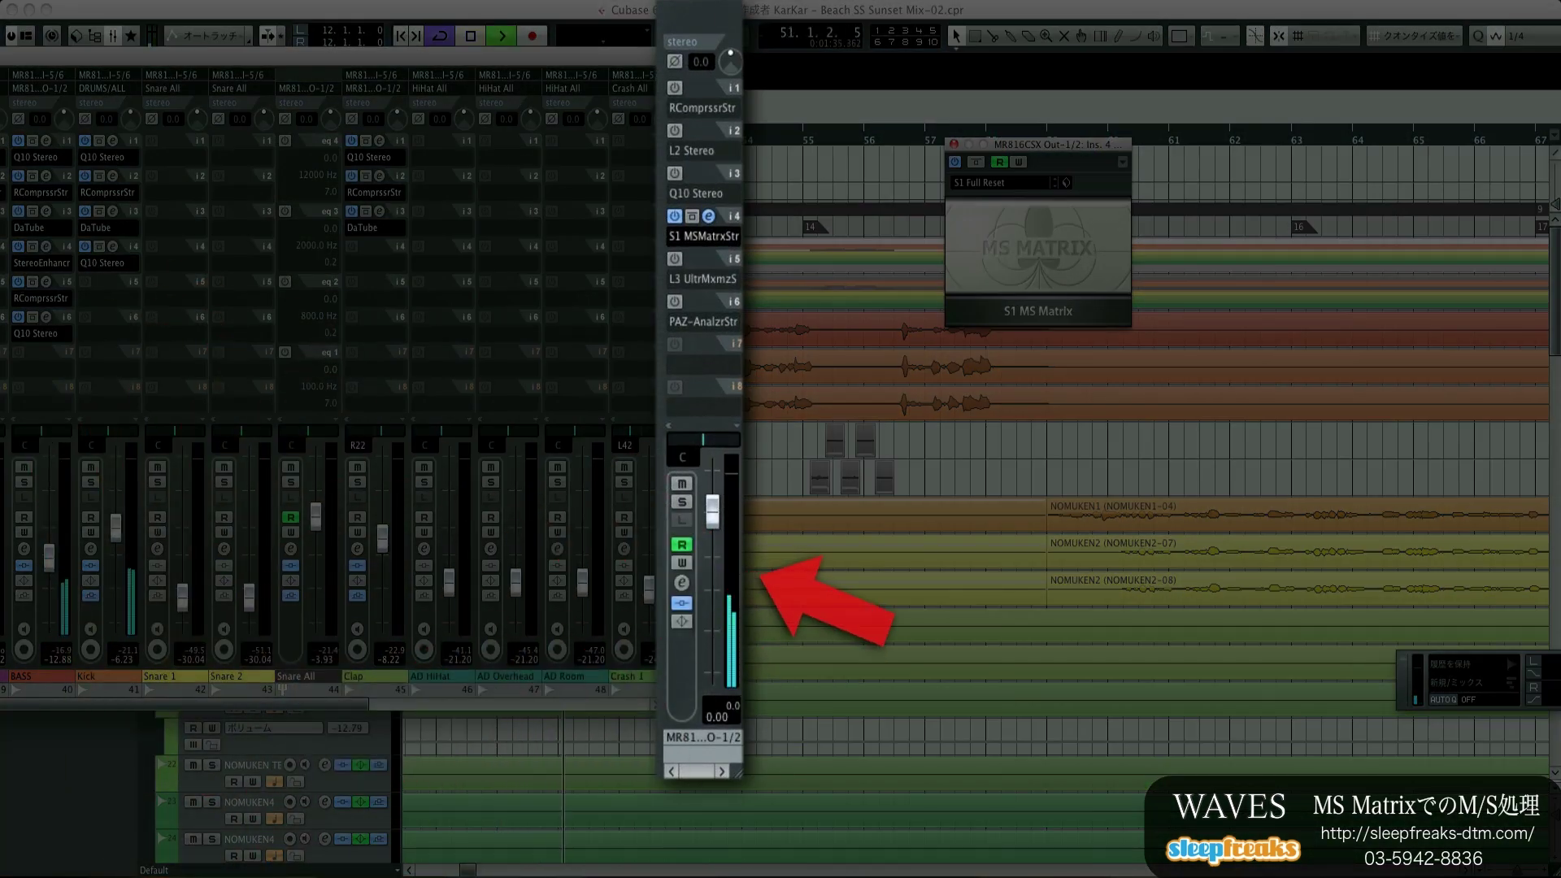
{"action": "left_click_drag", "start_coordinate": [709, 513], "coordinate": [713, 468]}
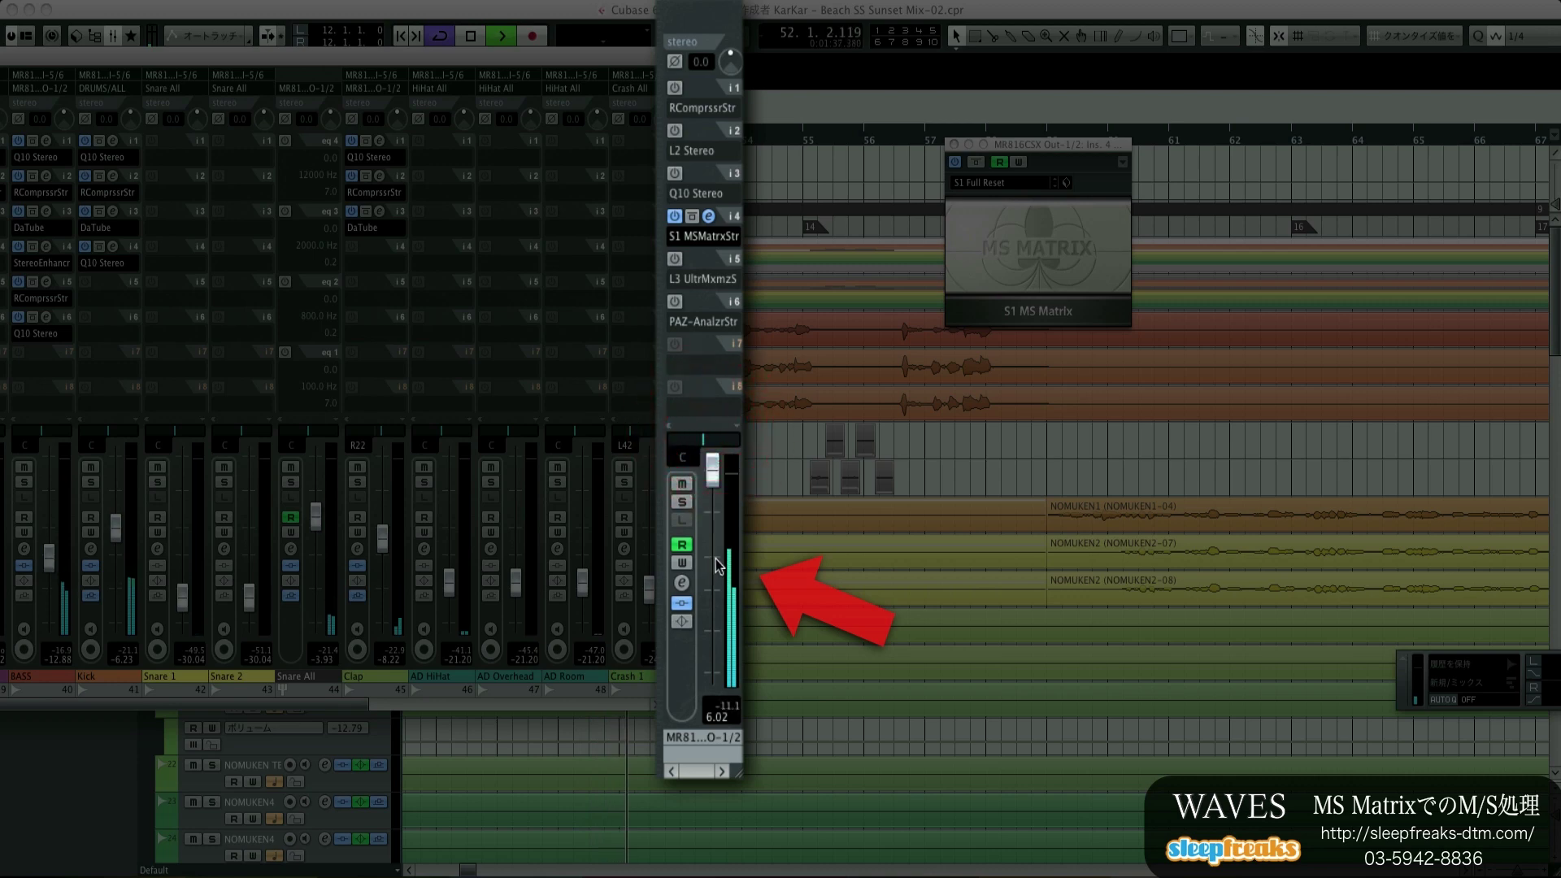
{"action": "key", "text": "space"}
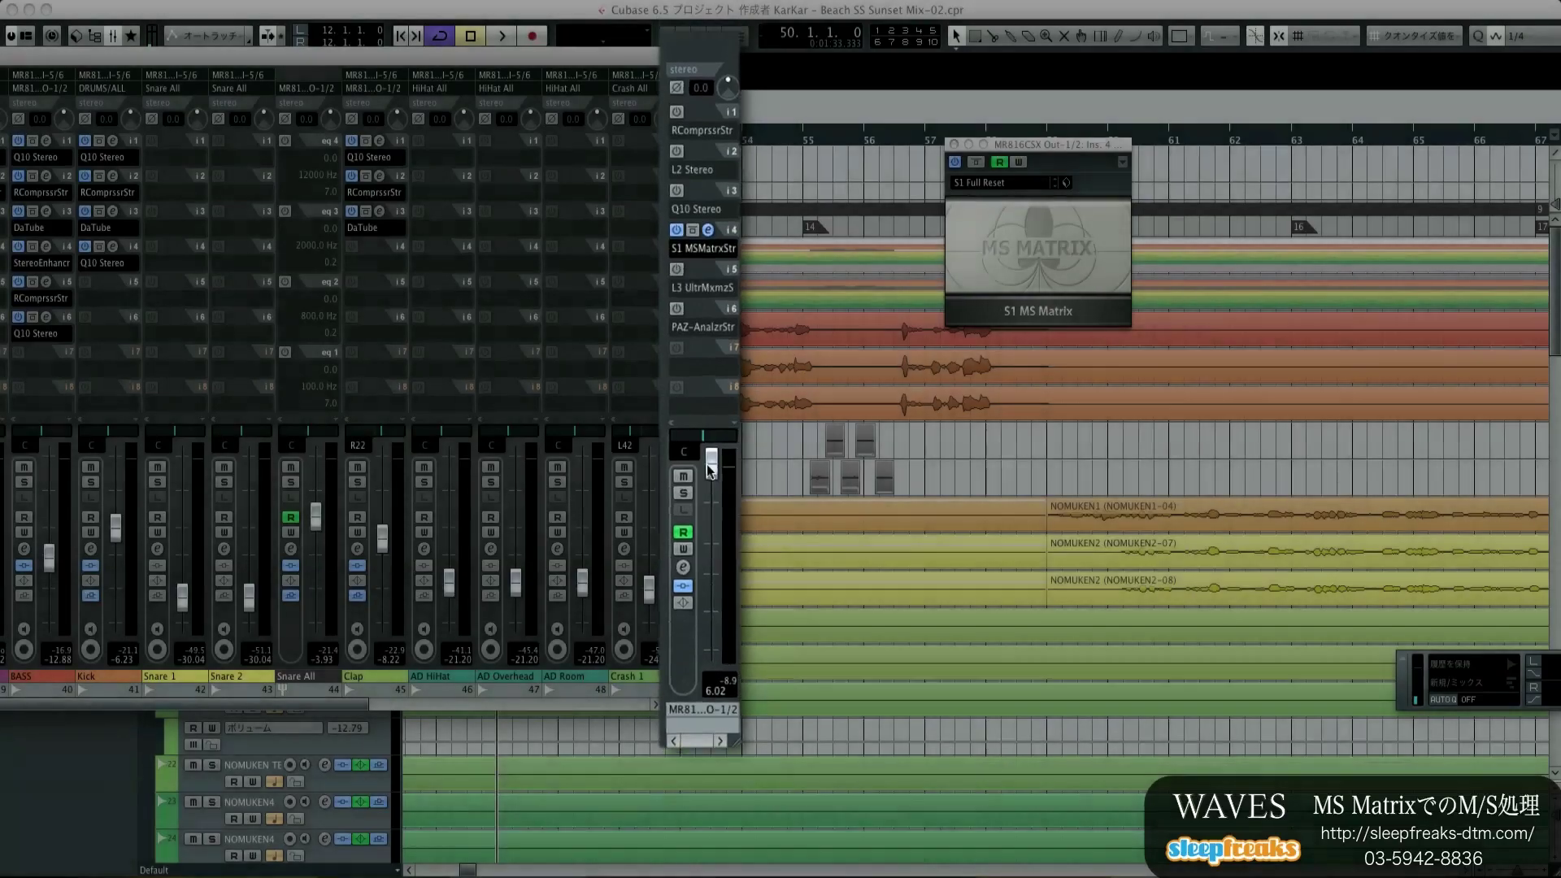
{"action": "left_click_drag", "start_coordinate": [710, 473], "coordinate": [709, 485]}
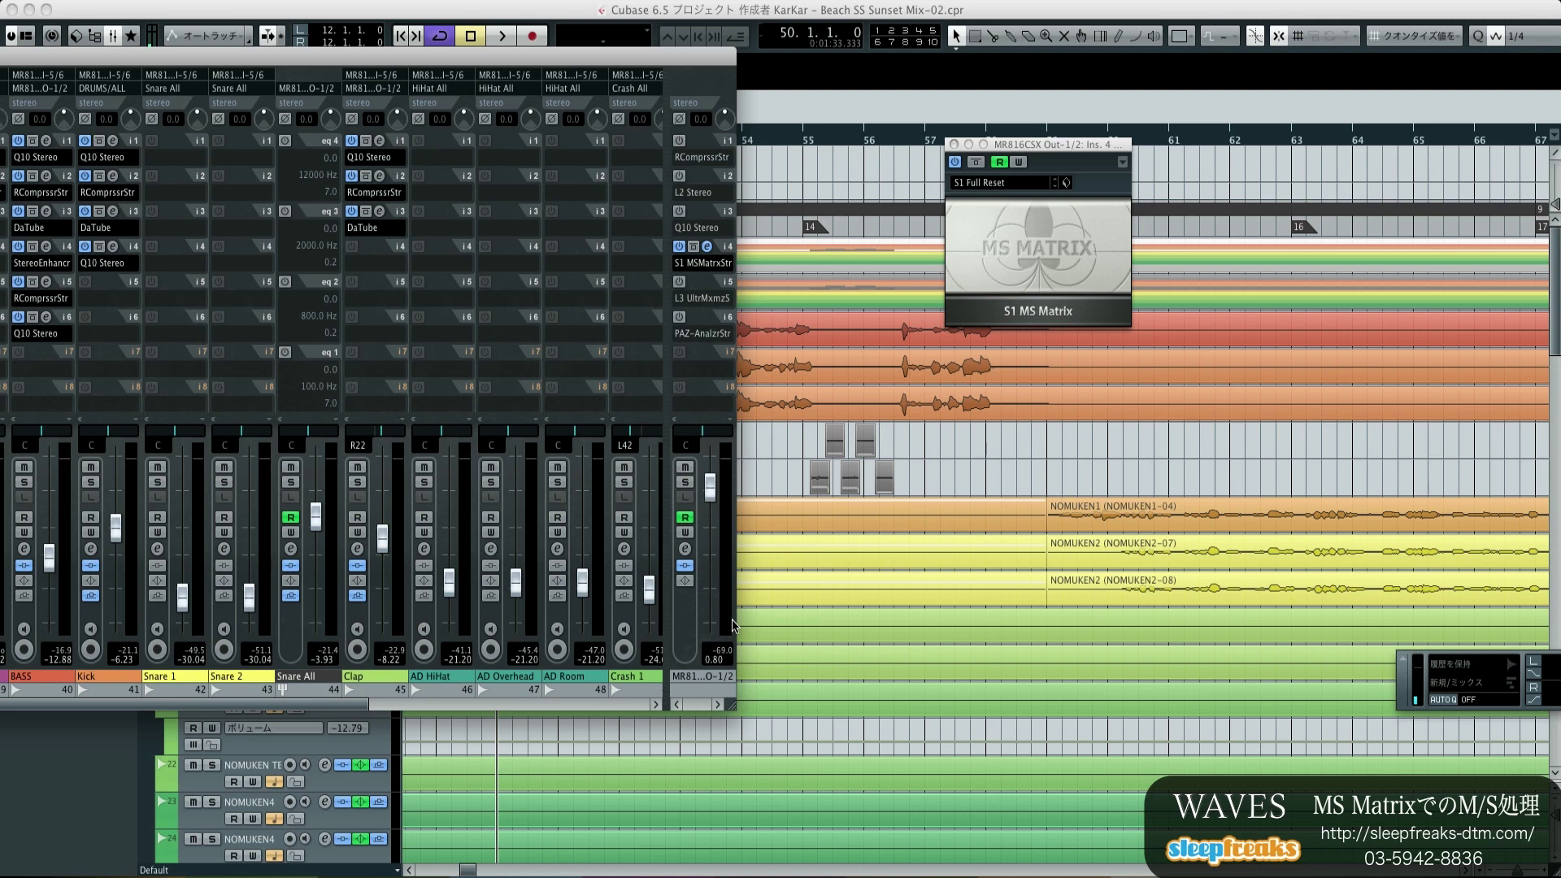
Clear the mixer out of the way and set the locators from bar 50 to bar 57.
{"action": "left_click_drag", "start_coordinate": [670, 57], "coordinate": [668, 60]}
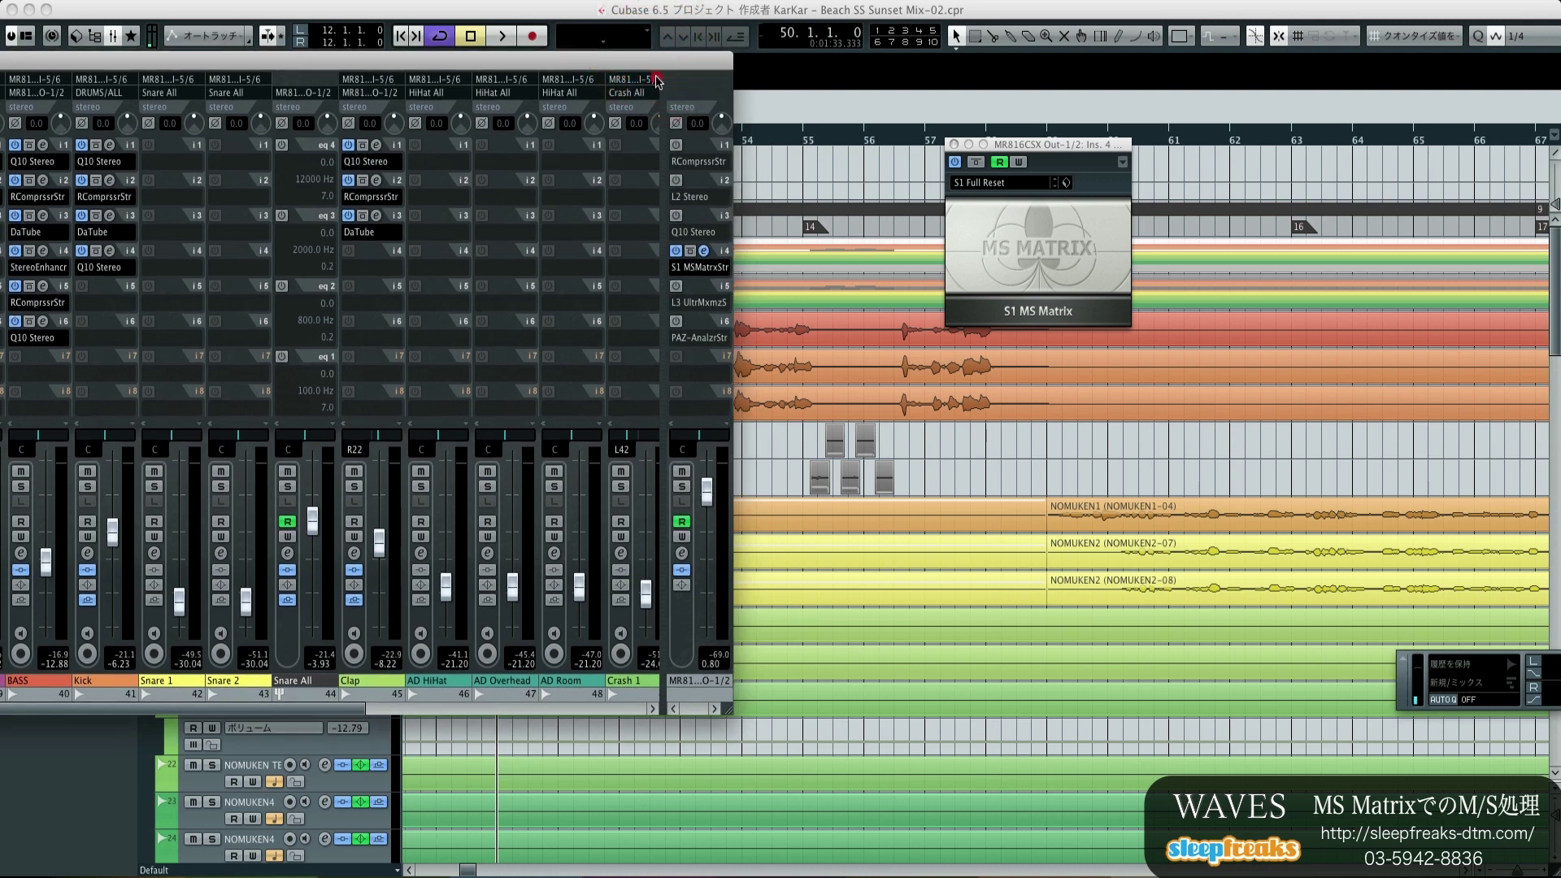
{"action": "left_click_drag", "start_coordinate": [667, 61], "coordinate": [548, 193]}
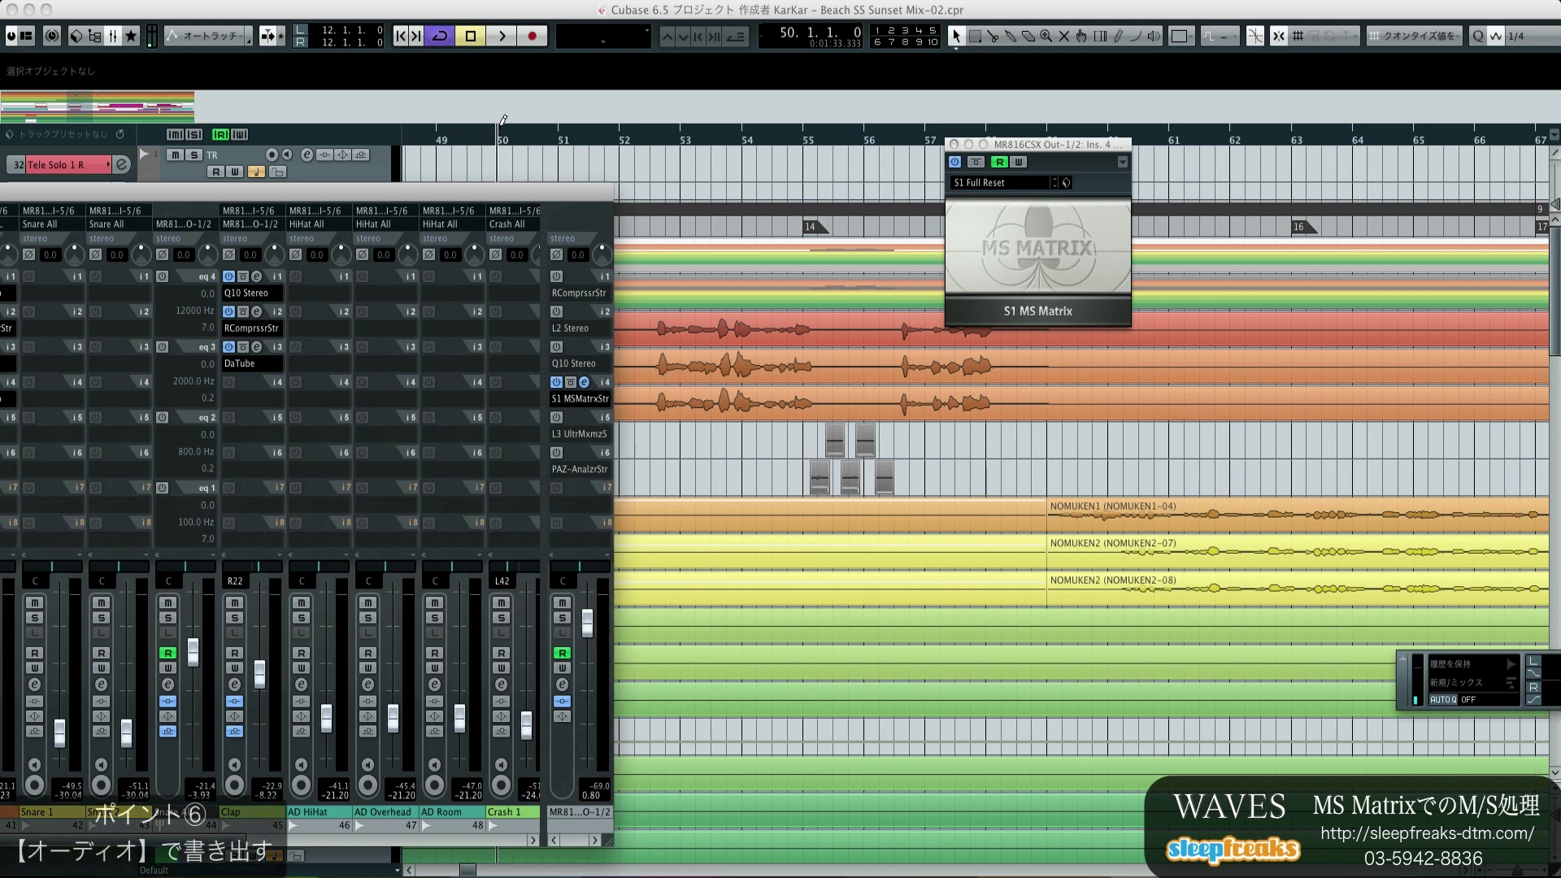
{"action": "left_click", "coordinate": [502, 122]}
{"action": "left_click_drag", "start_coordinate": [541, 123], "coordinate": [827, 123]}
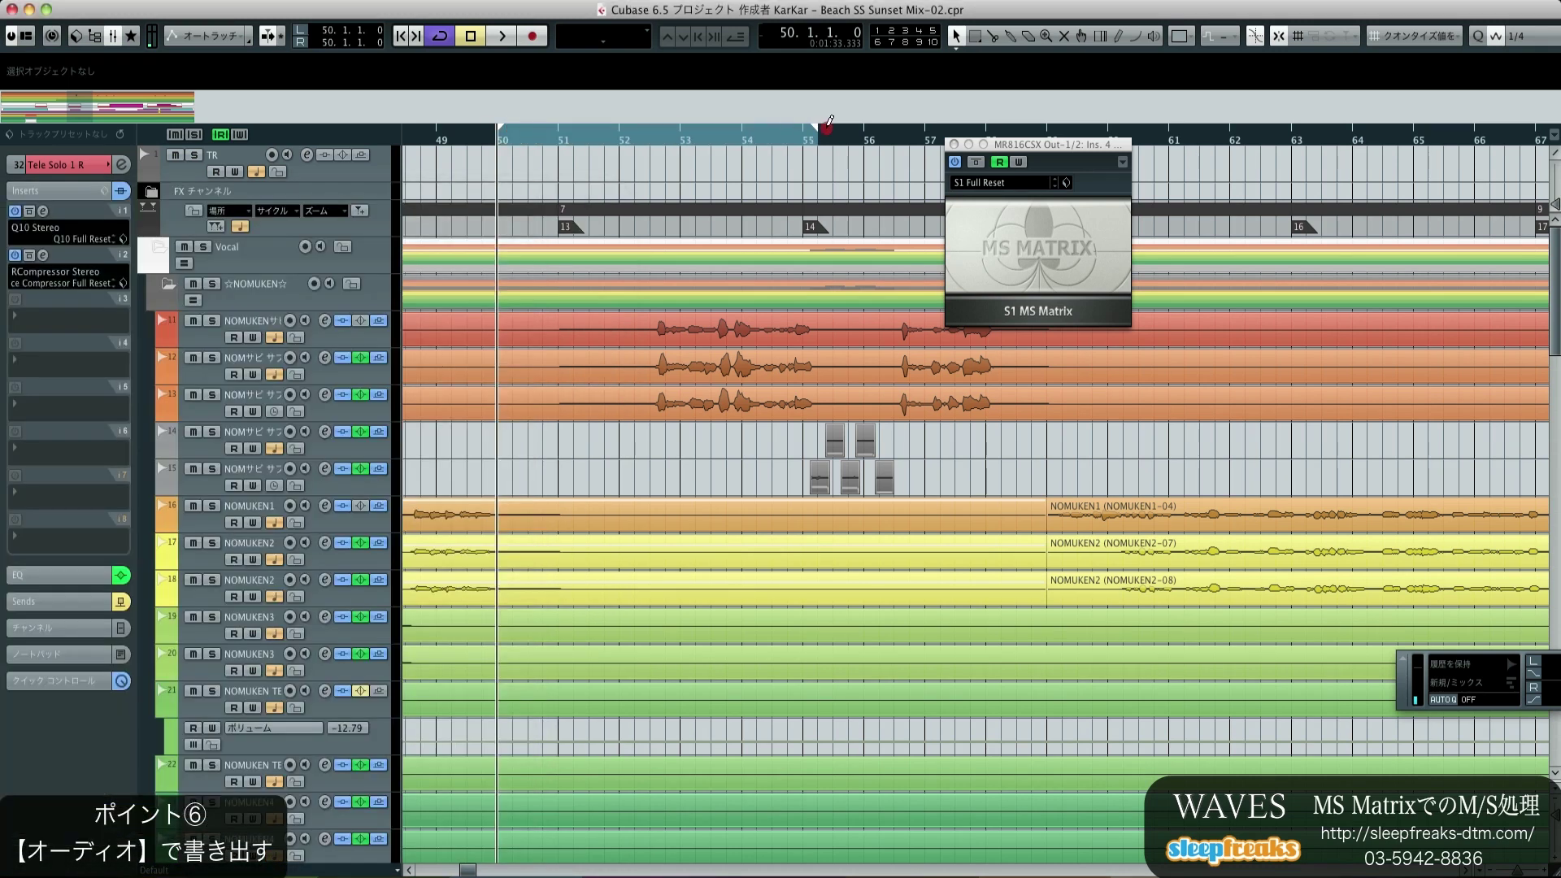
{"action": "left_click_drag", "start_coordinate": [924, 122], "coordinate": [918, 122]}
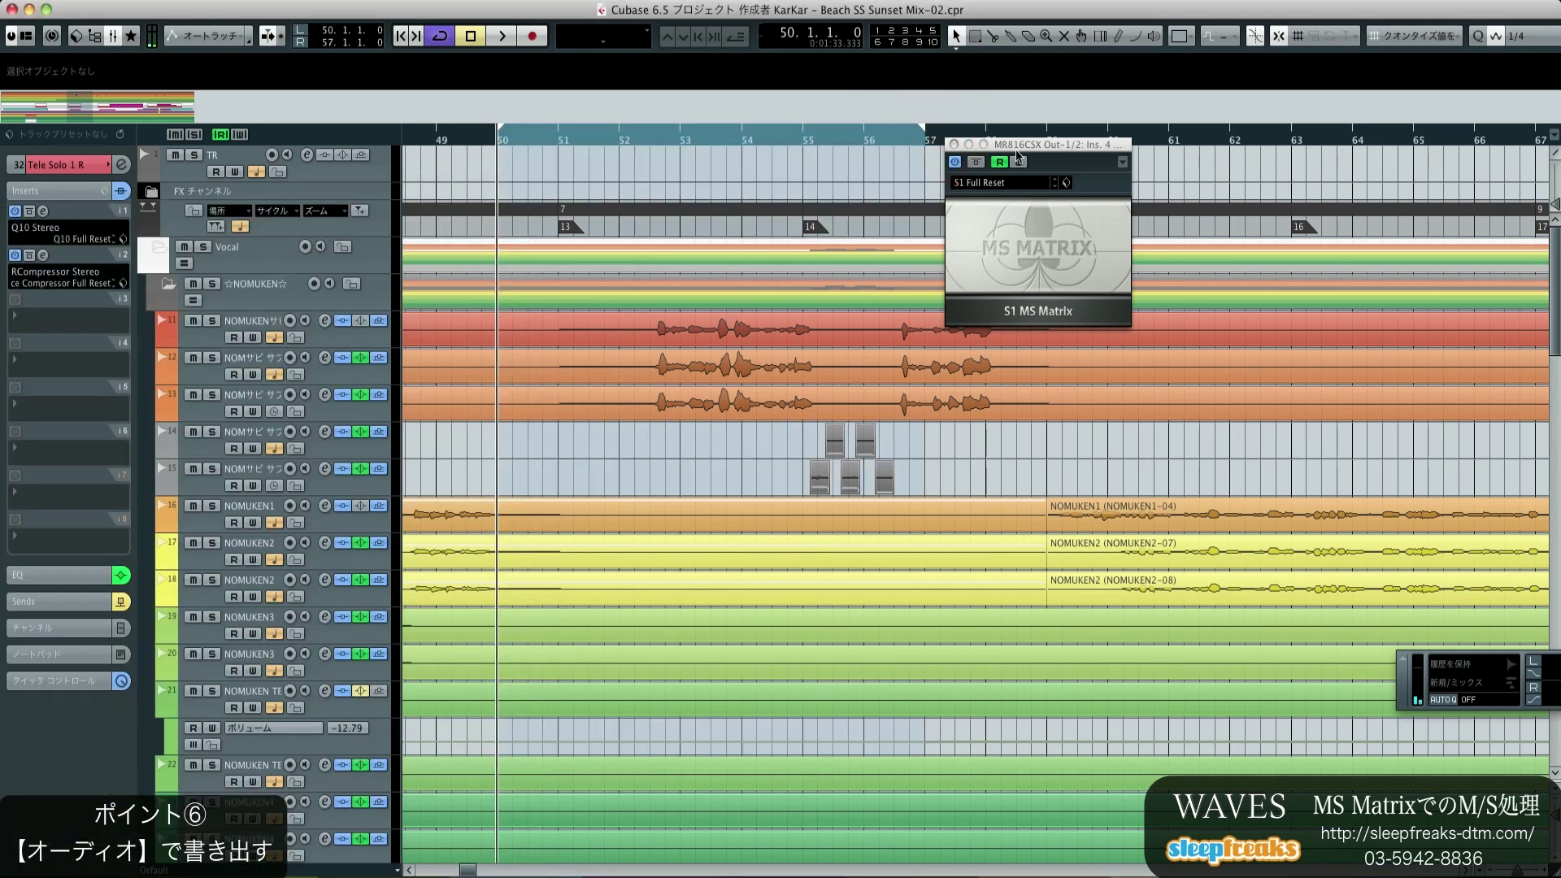
Export the locator range as a Wave audio mixdown named MS with channel splitting (チャンネルを分割) enabled.
{"action": "key", "text": "super+e"}
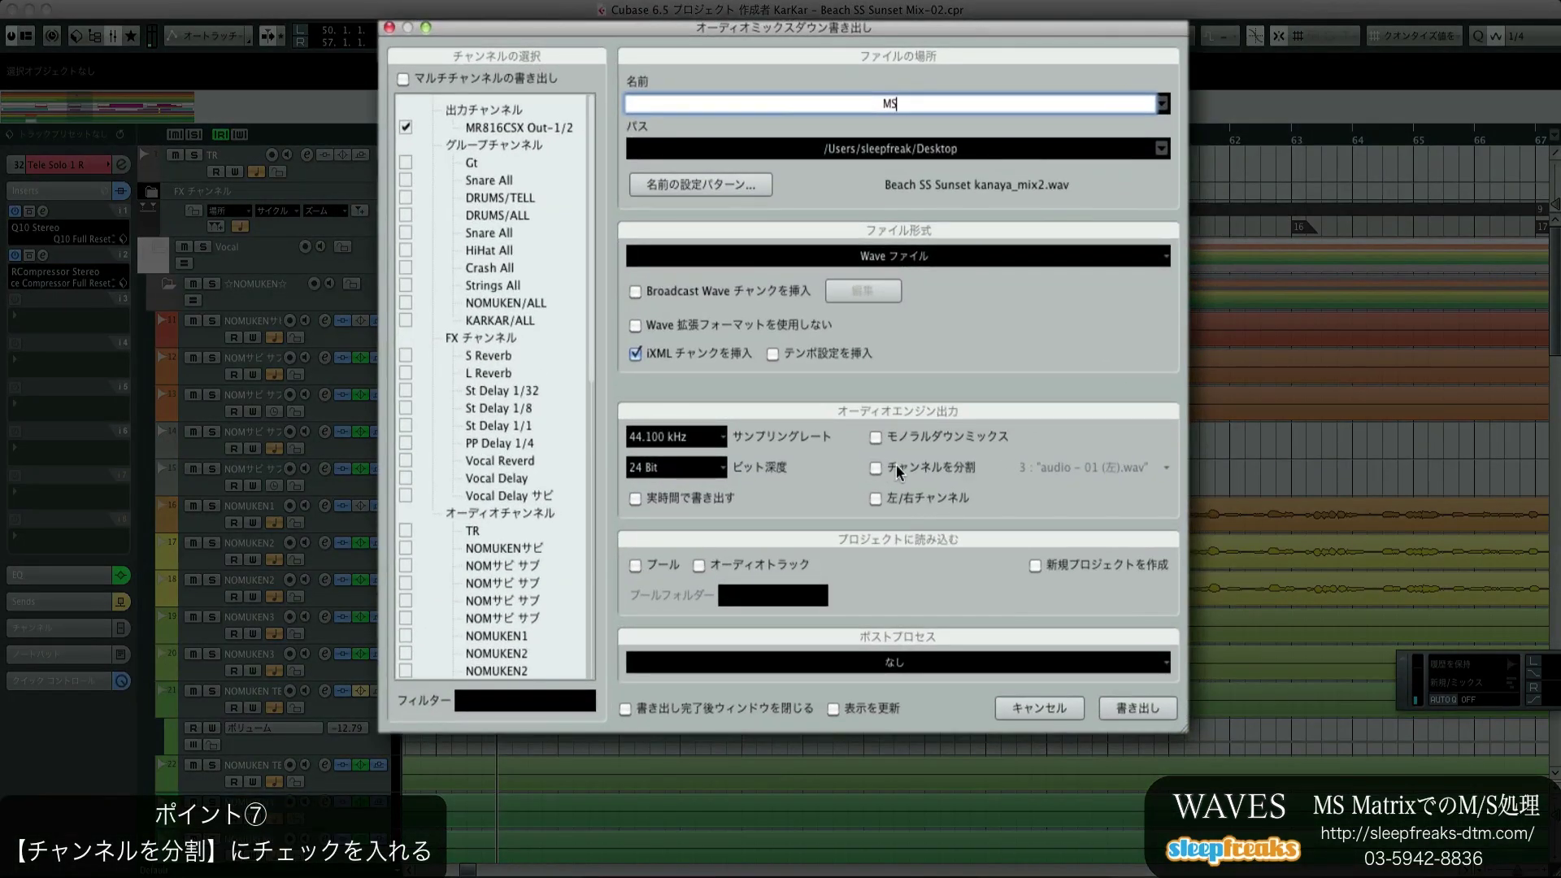
{"action": "left_click", "coordinate": [885, 467]}
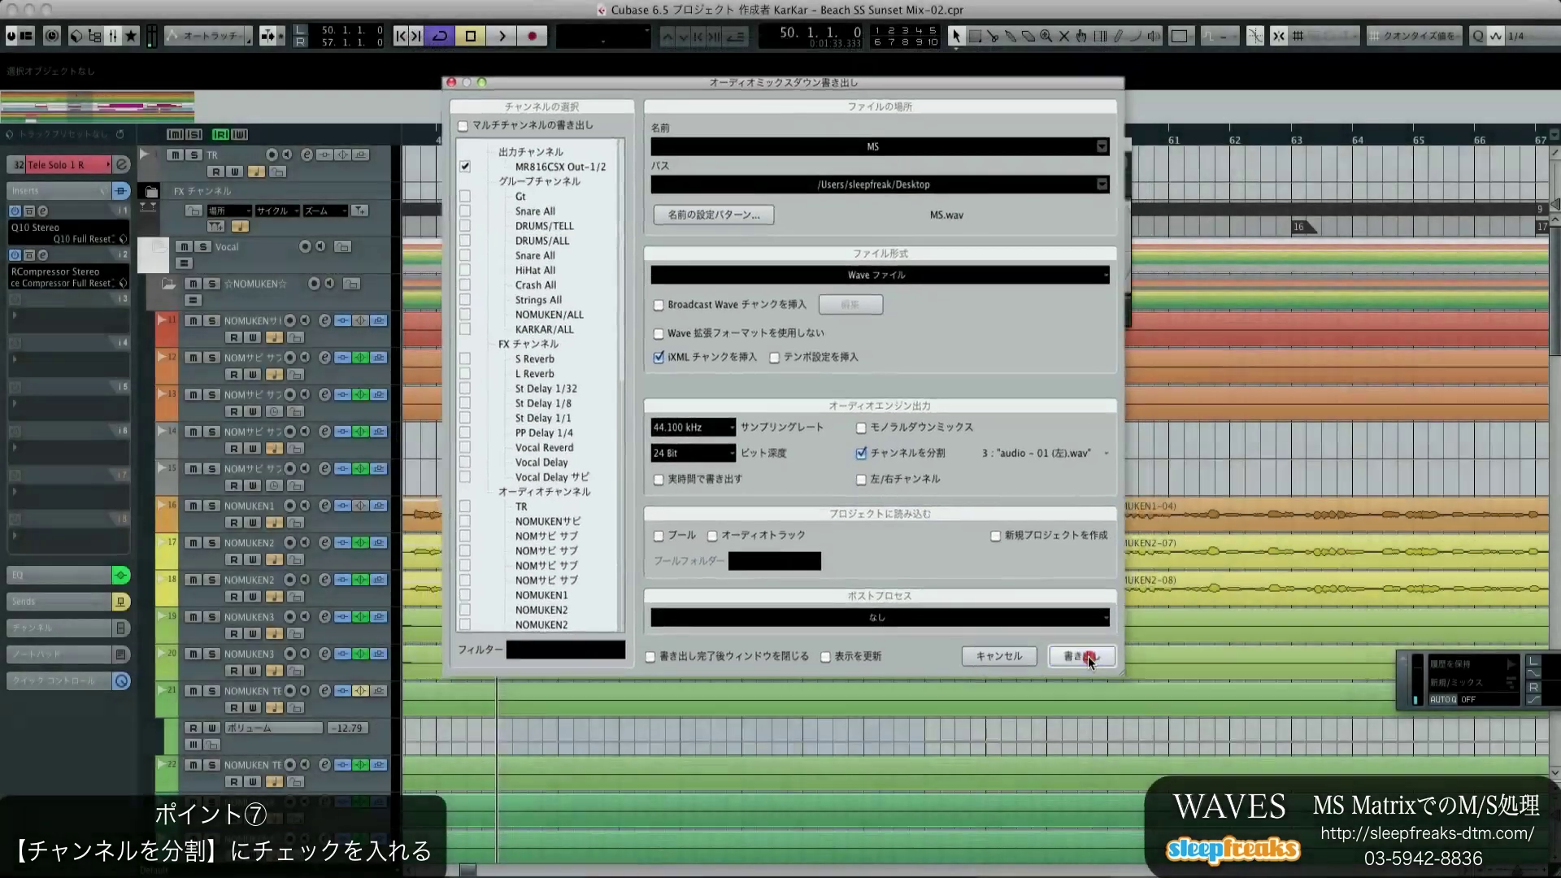
{"action": "left_click", "coordinate": [1132, 708]}
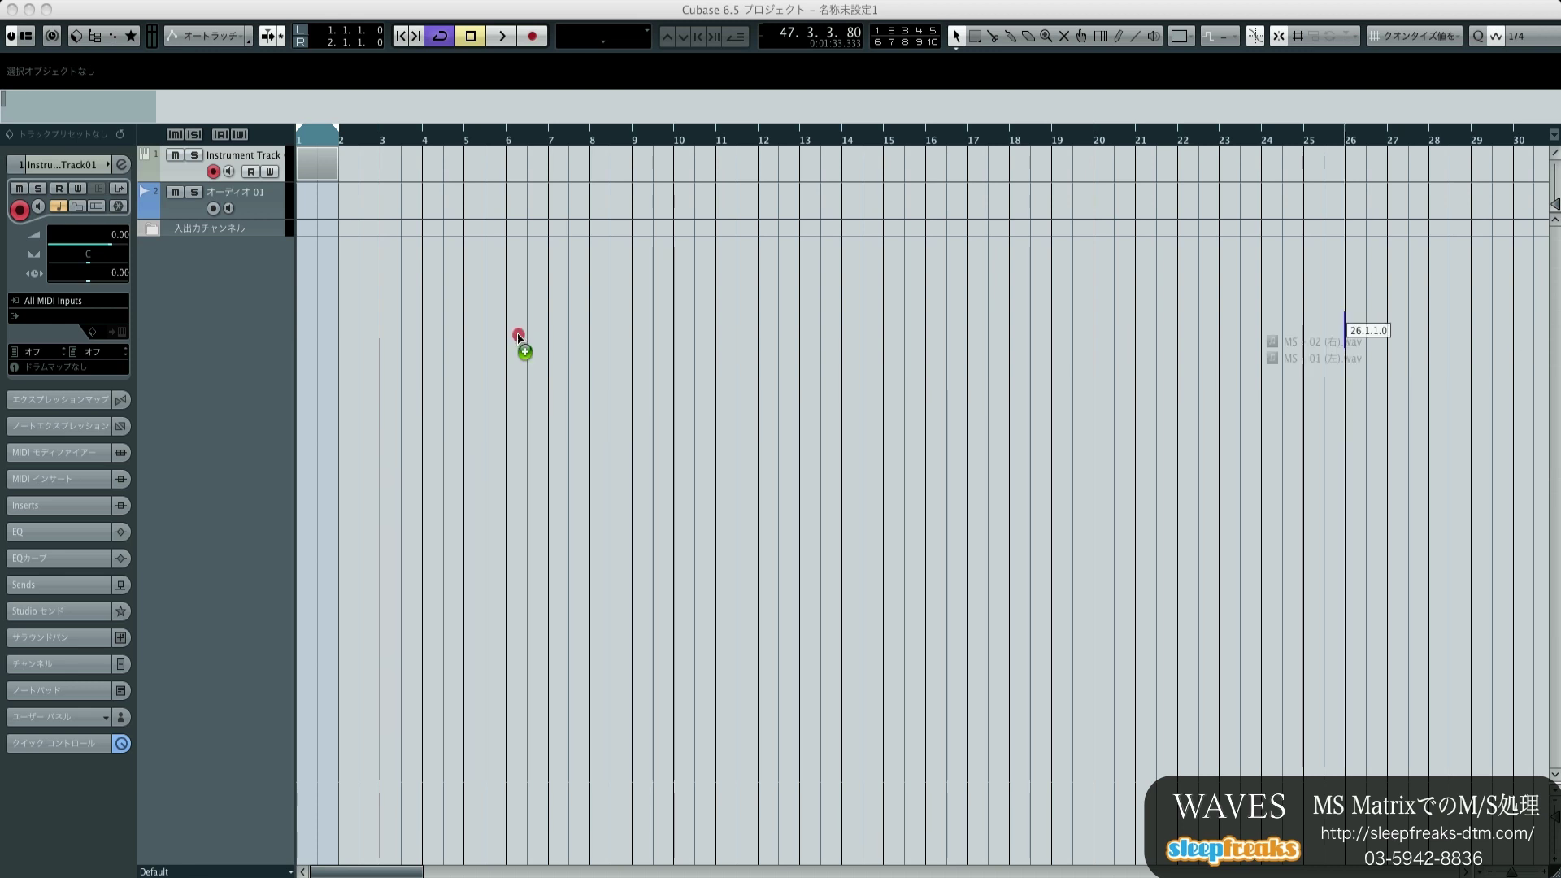
Import the split files MS - 02 (右) and MS - 01 (左) onto new tracks in the new project and align both clips to bar 1.
{"action": "left_click_drag", "start_coordinate": [519, 335], "coordinate": [422, 339]}
{"action": "left_click", "coordinate": [889, 303]}
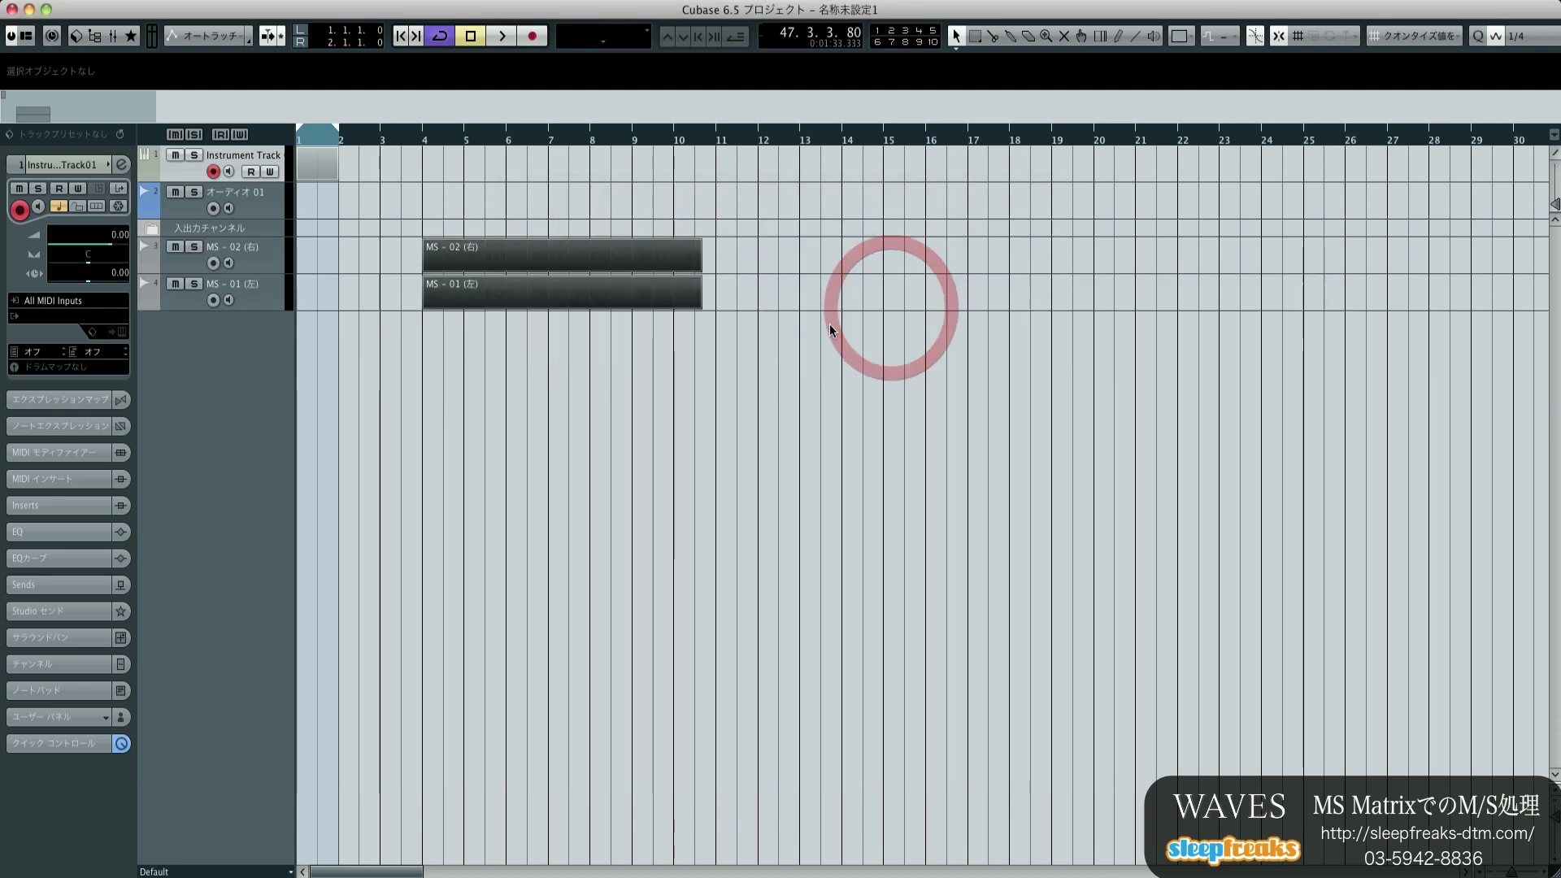
{"action": "left_click_drag", "start_coordinate": [474, 256], "coordinate": [352, 258]}
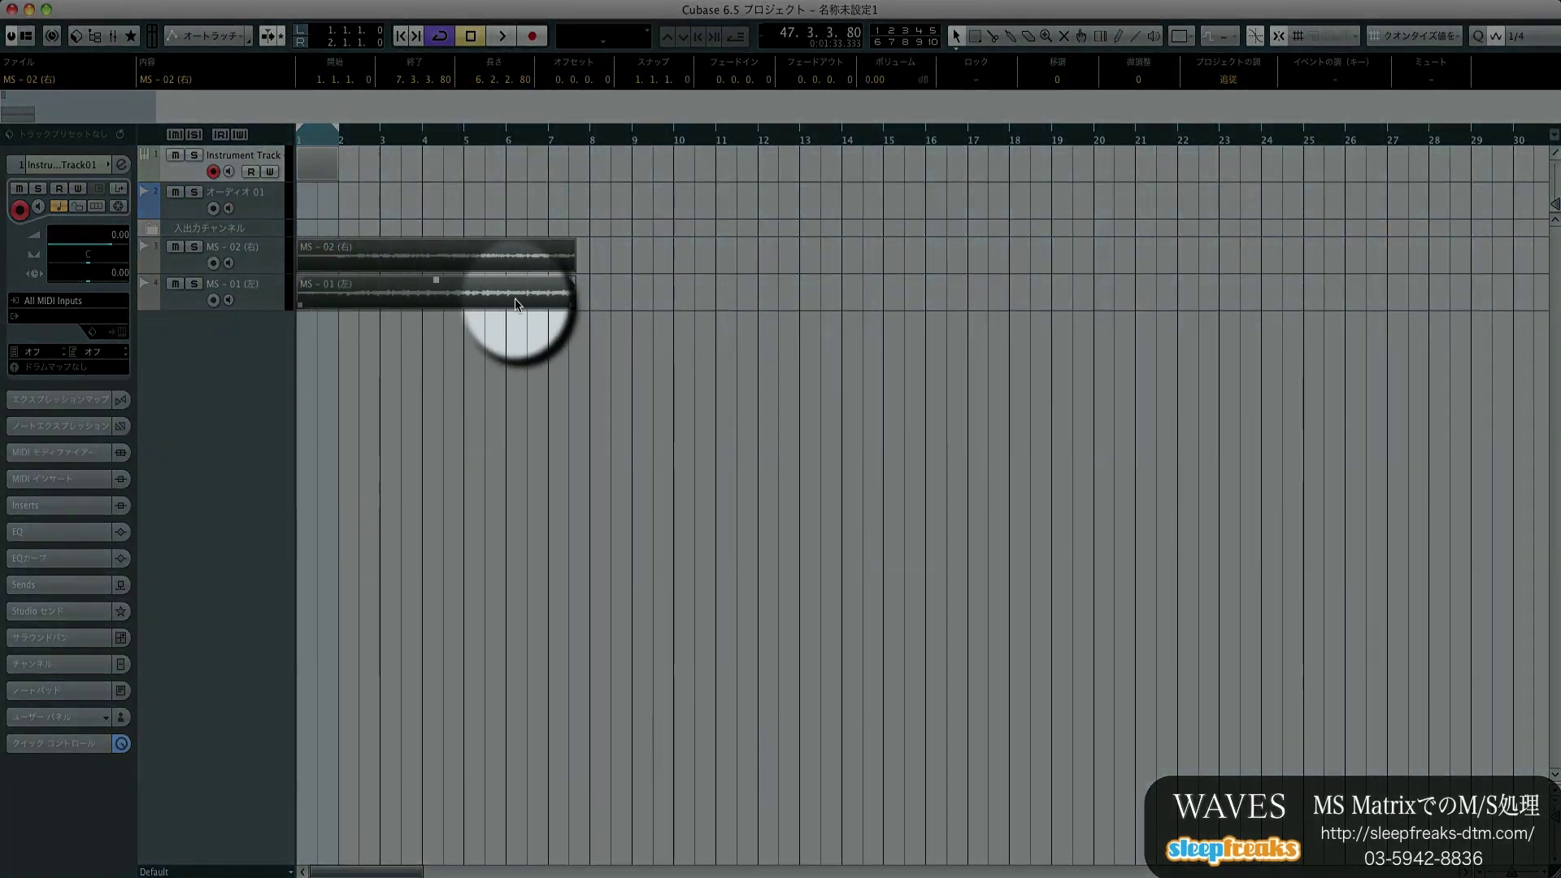
Show the mixer and pan MS - 02 (右) hard right and MS - 01 (左) hard left.
{"action": "left_click", "coordinate": [252, 252]}
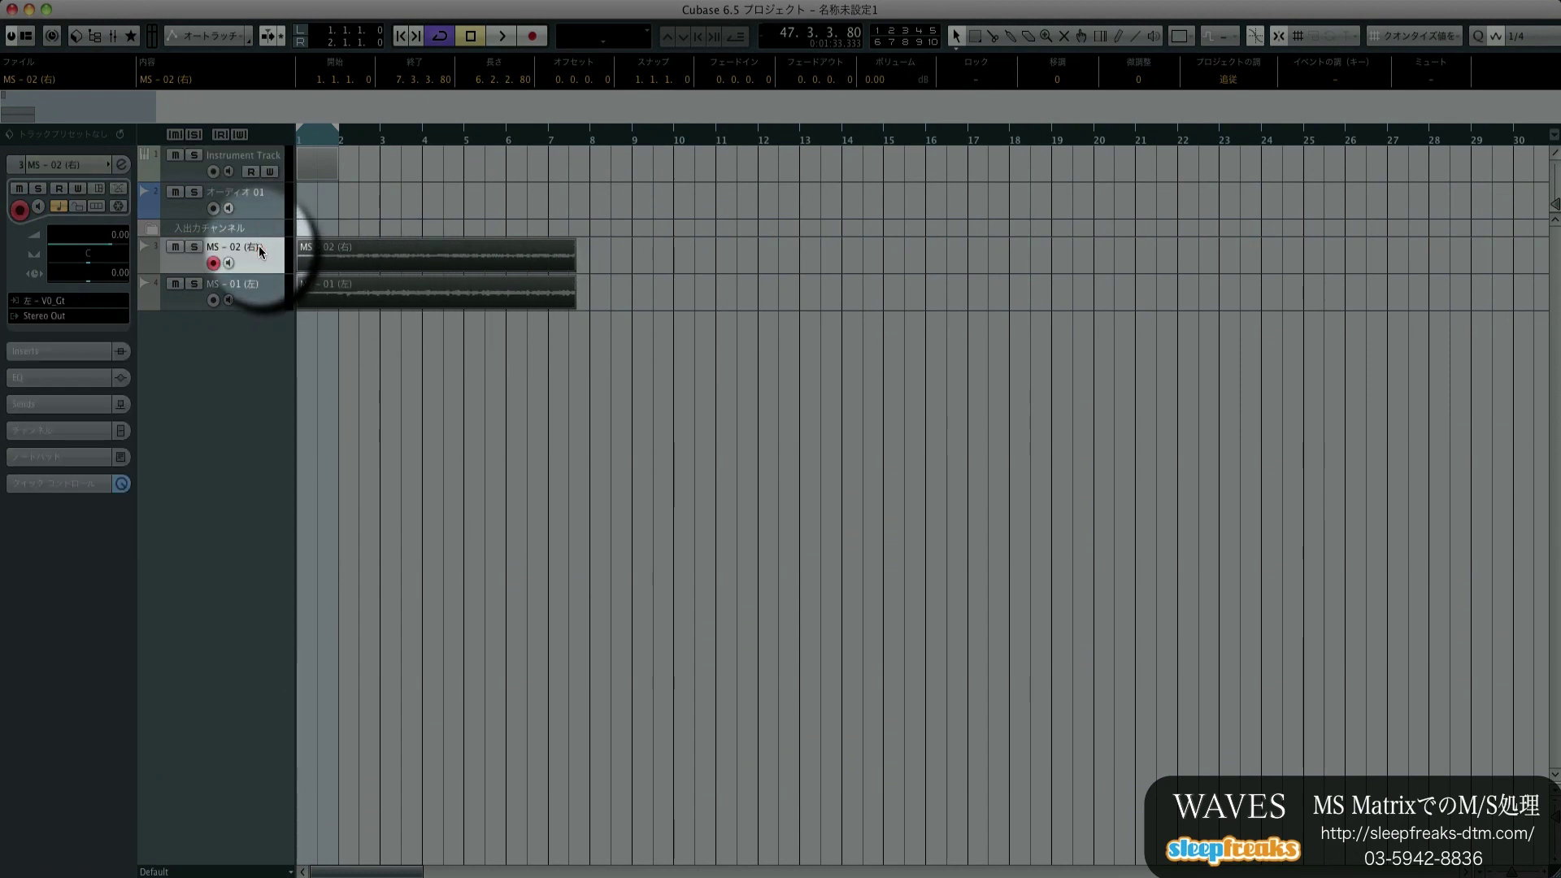
{"action": "left_click", "coordinate": [436, 272]}
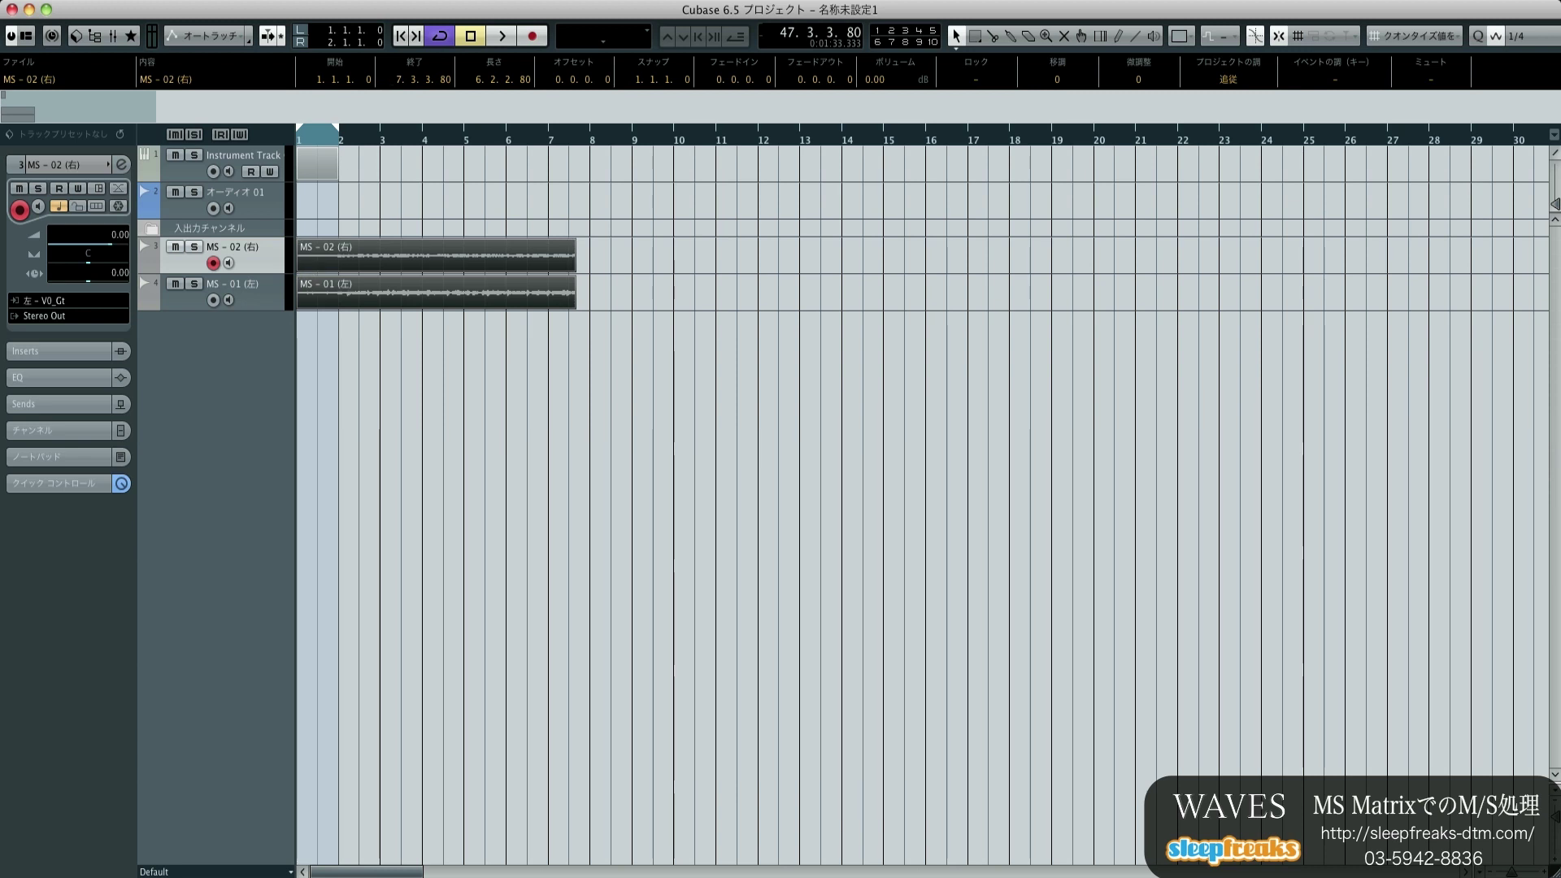
{"action": "left_click", "coordinate": [611, 2]}
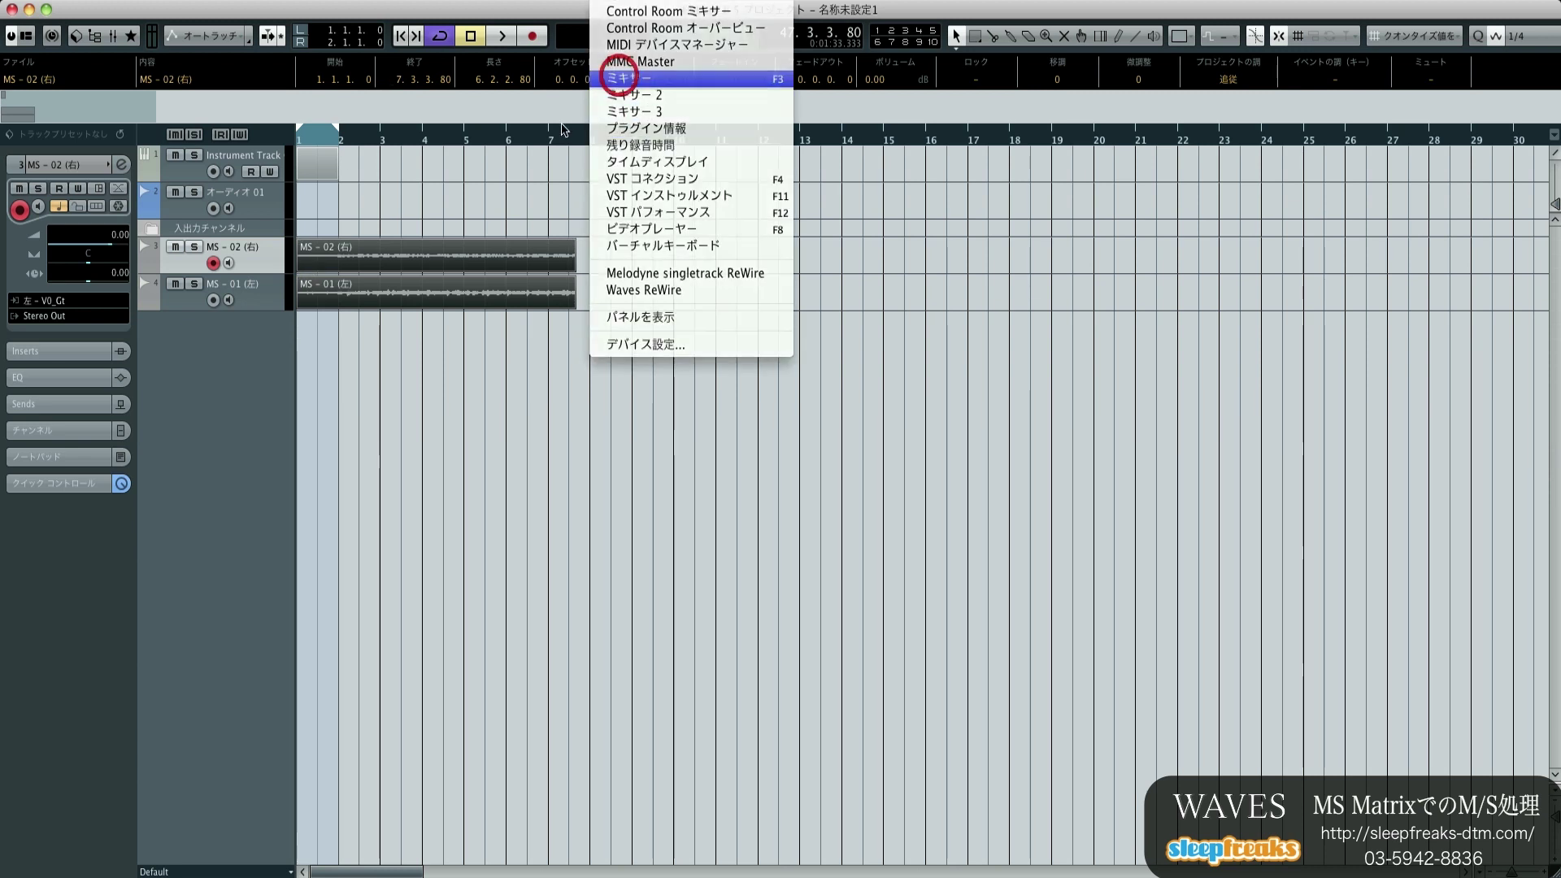
{"action": "left_click", "coordinate": [622, 78]}
{"action": "left_click_drag", "start_coordinate": [673, 191], "coordinate": [908, 72]}
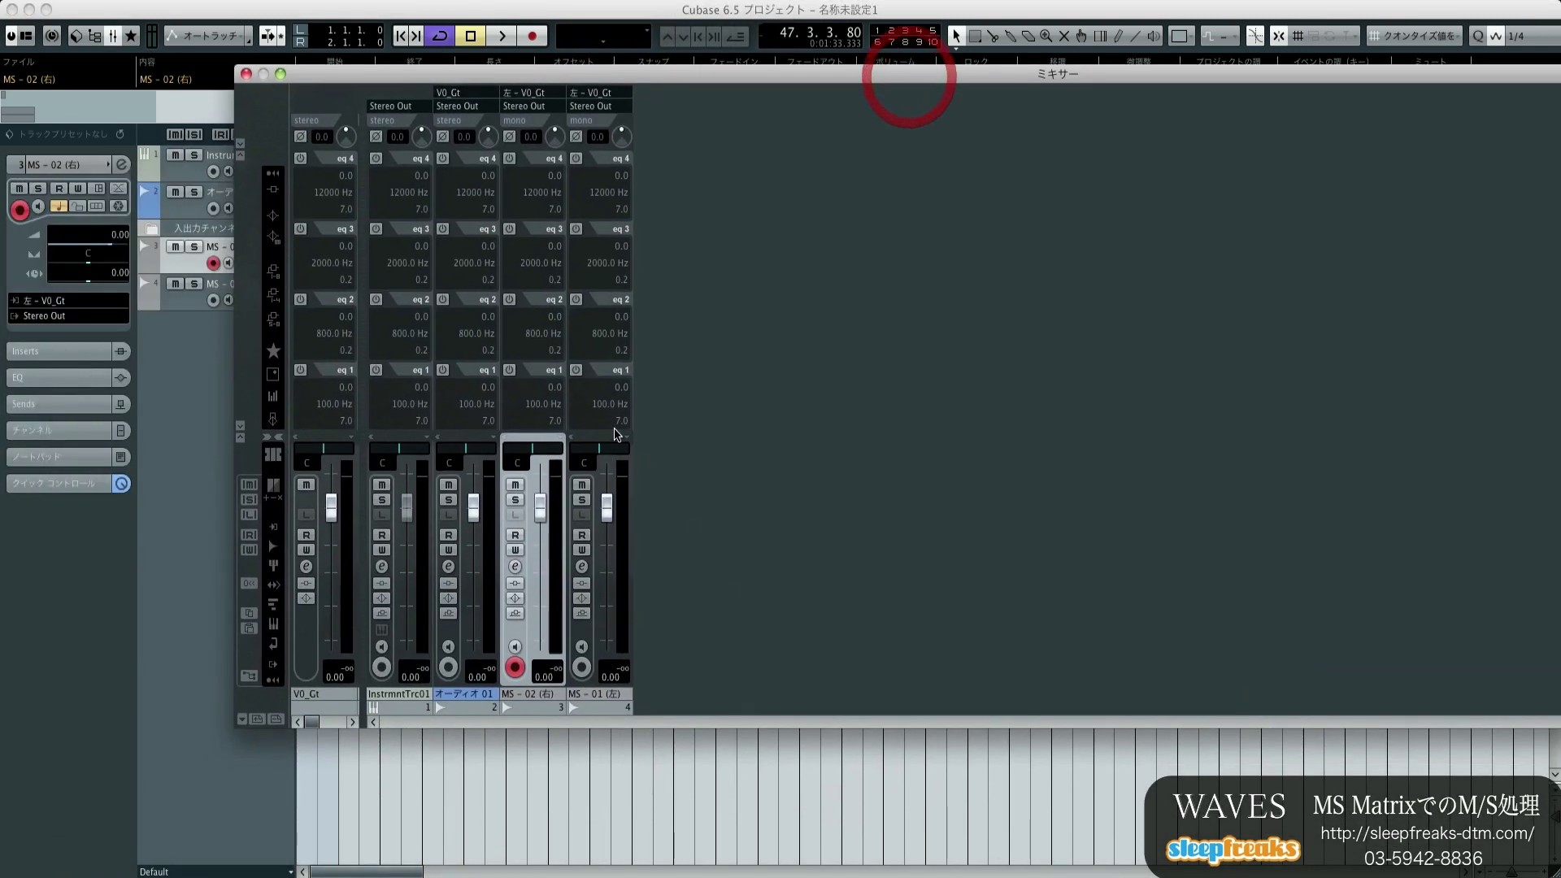
{"action": "left_click", "coordinate": [546, 688]}
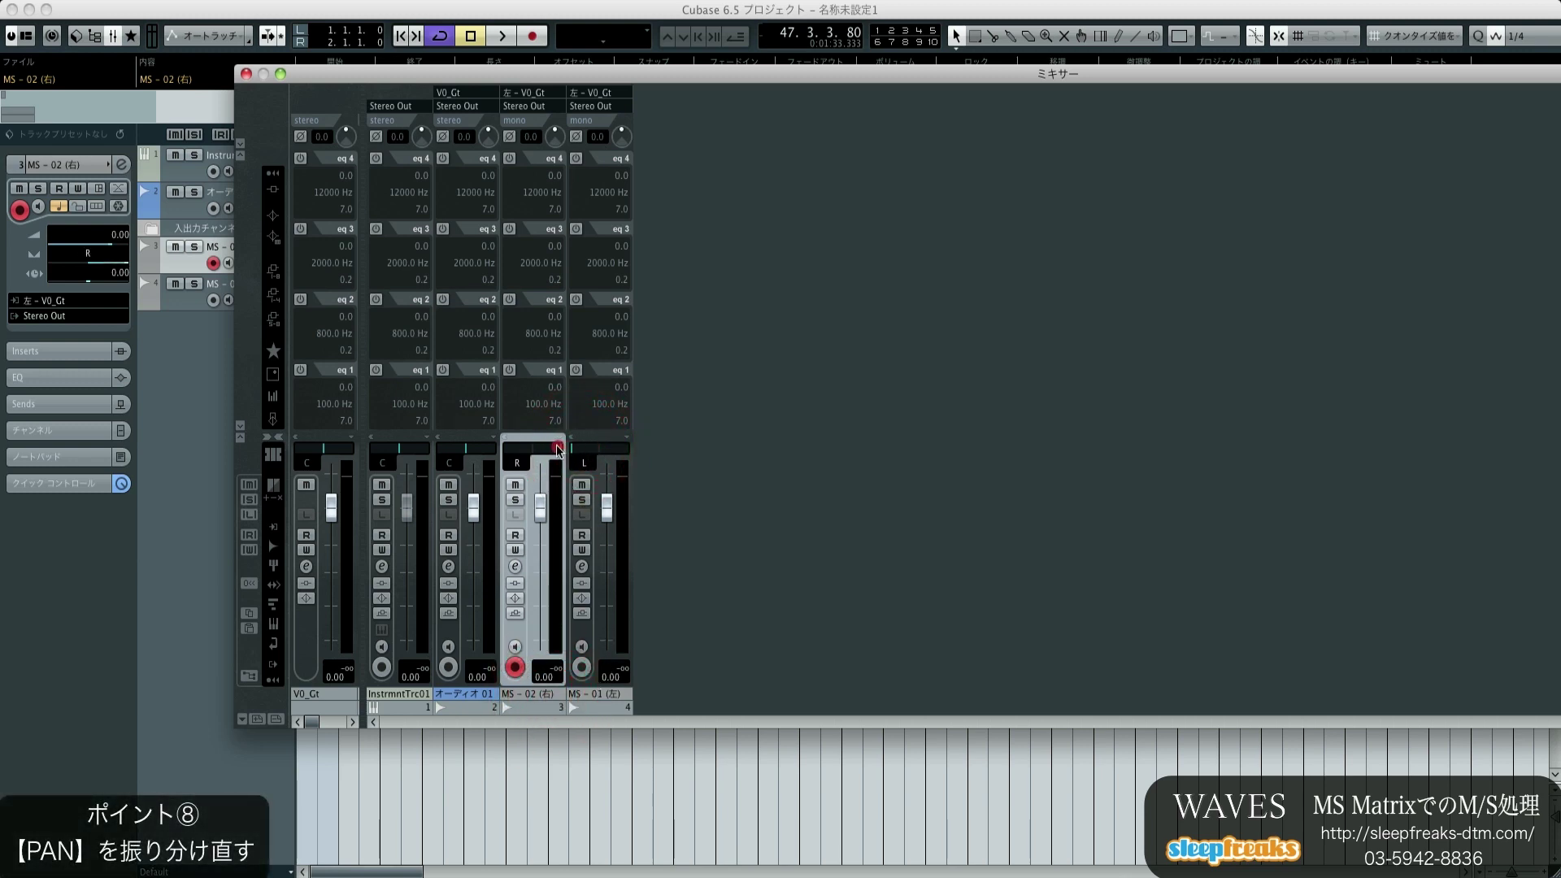
Turn off cycle playback, play both MS tracks from the start, and select the MS - 01 (左) track.
{"action": "left_click", "coordinate": [439, 35]}
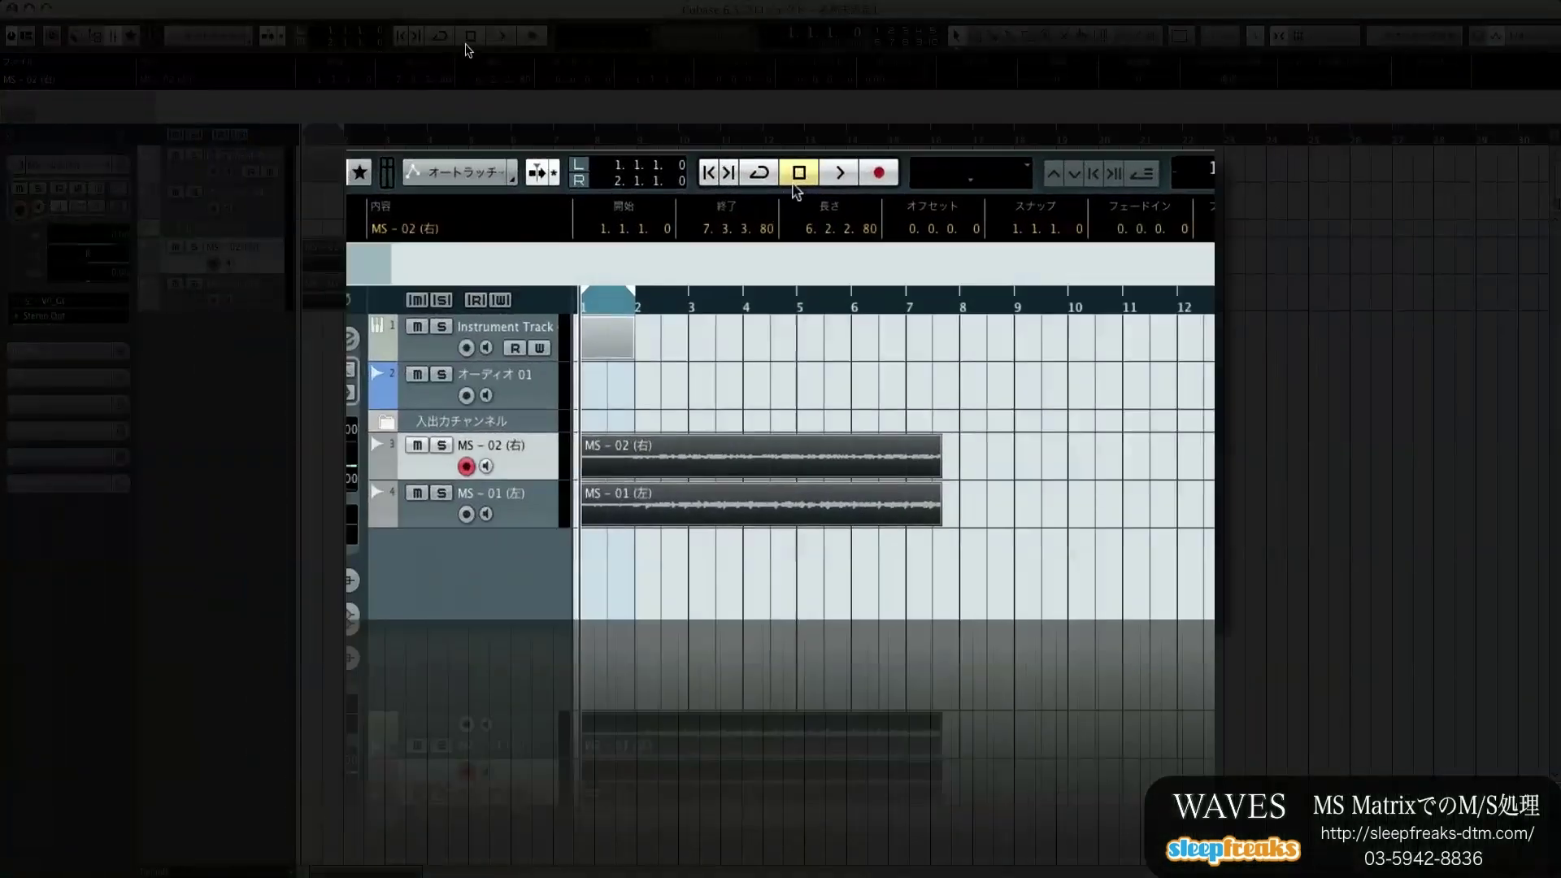
{"action": "key", "text": "space"}
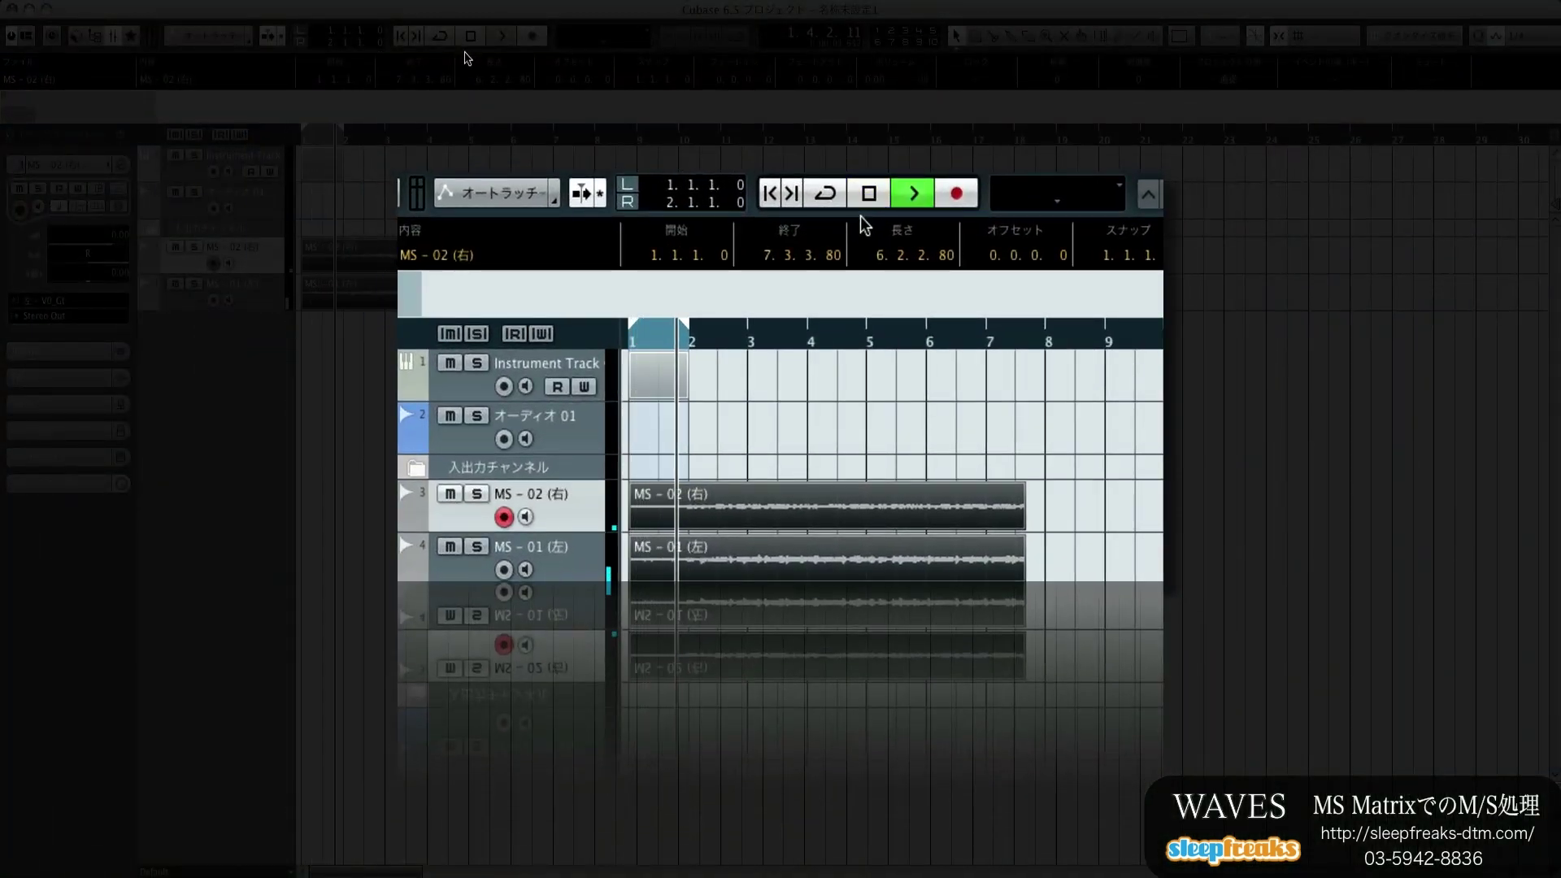
{"action": "left_click", "coordinate": [270, 289]}
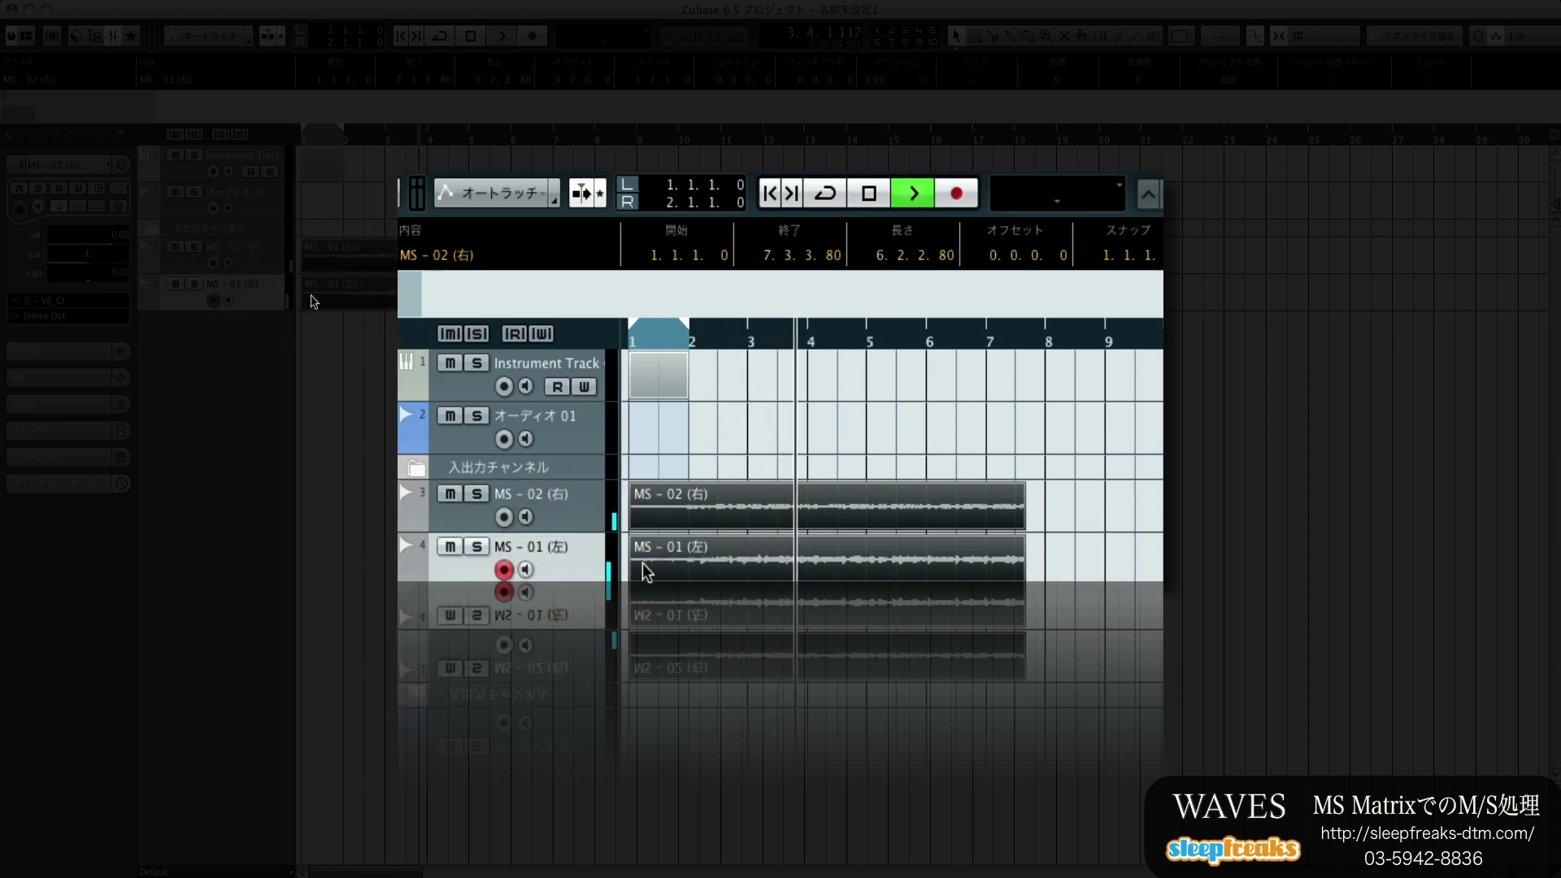
{"action": "key", "text": "space"}
{"action": "left_click", "coordinate": [339, 293]}
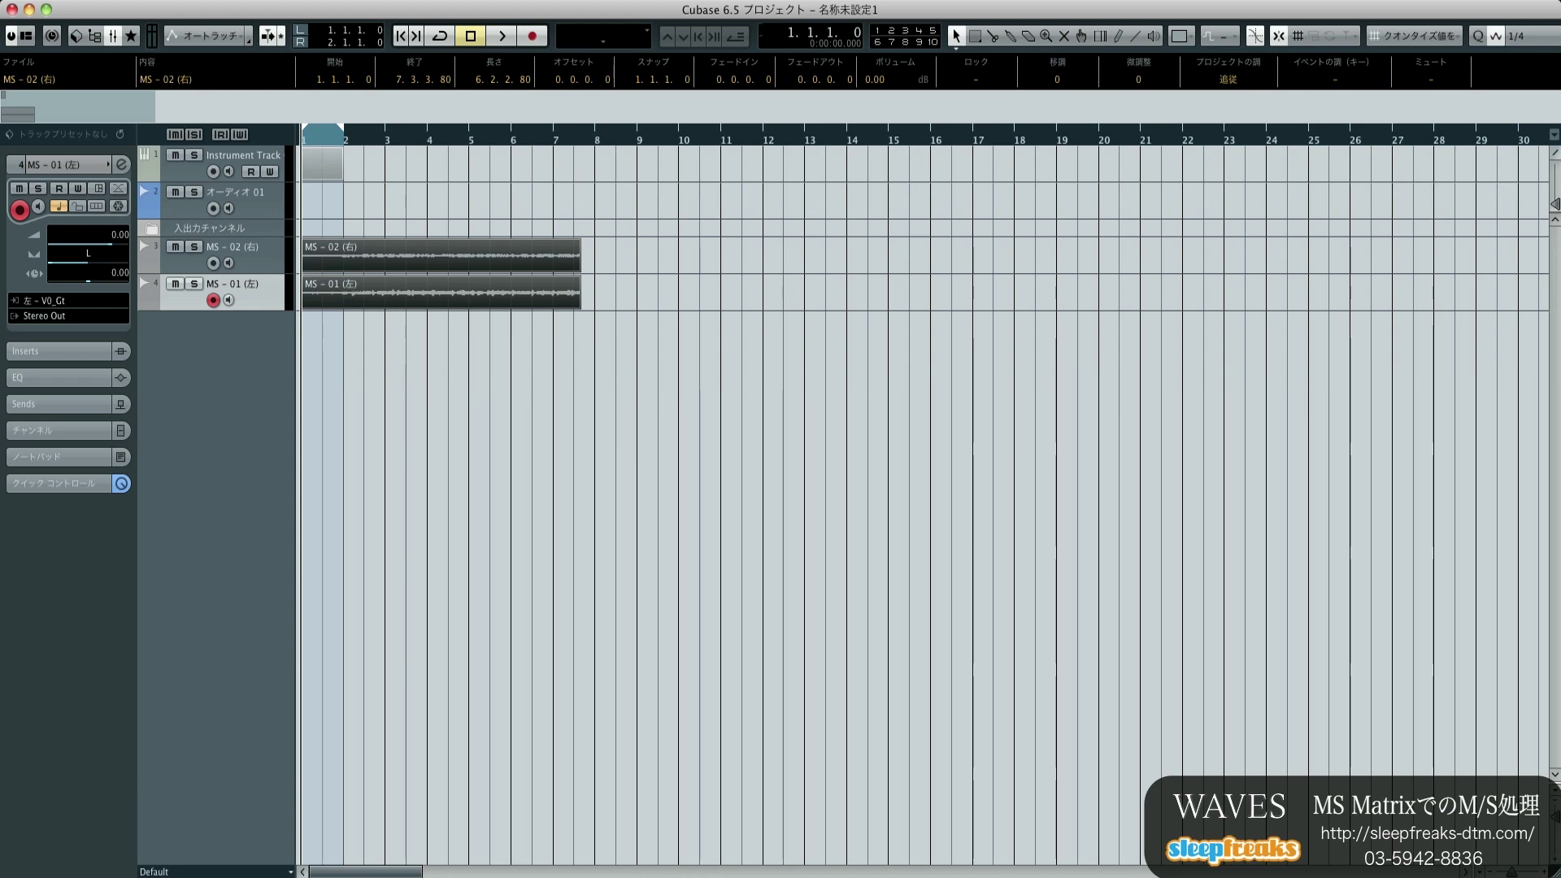
Insert the Waves S1 MS Matrix Stereo plug-in in the sixth insert slot of the Stereo Out channel.
{"action": "key", "text": "F3"}
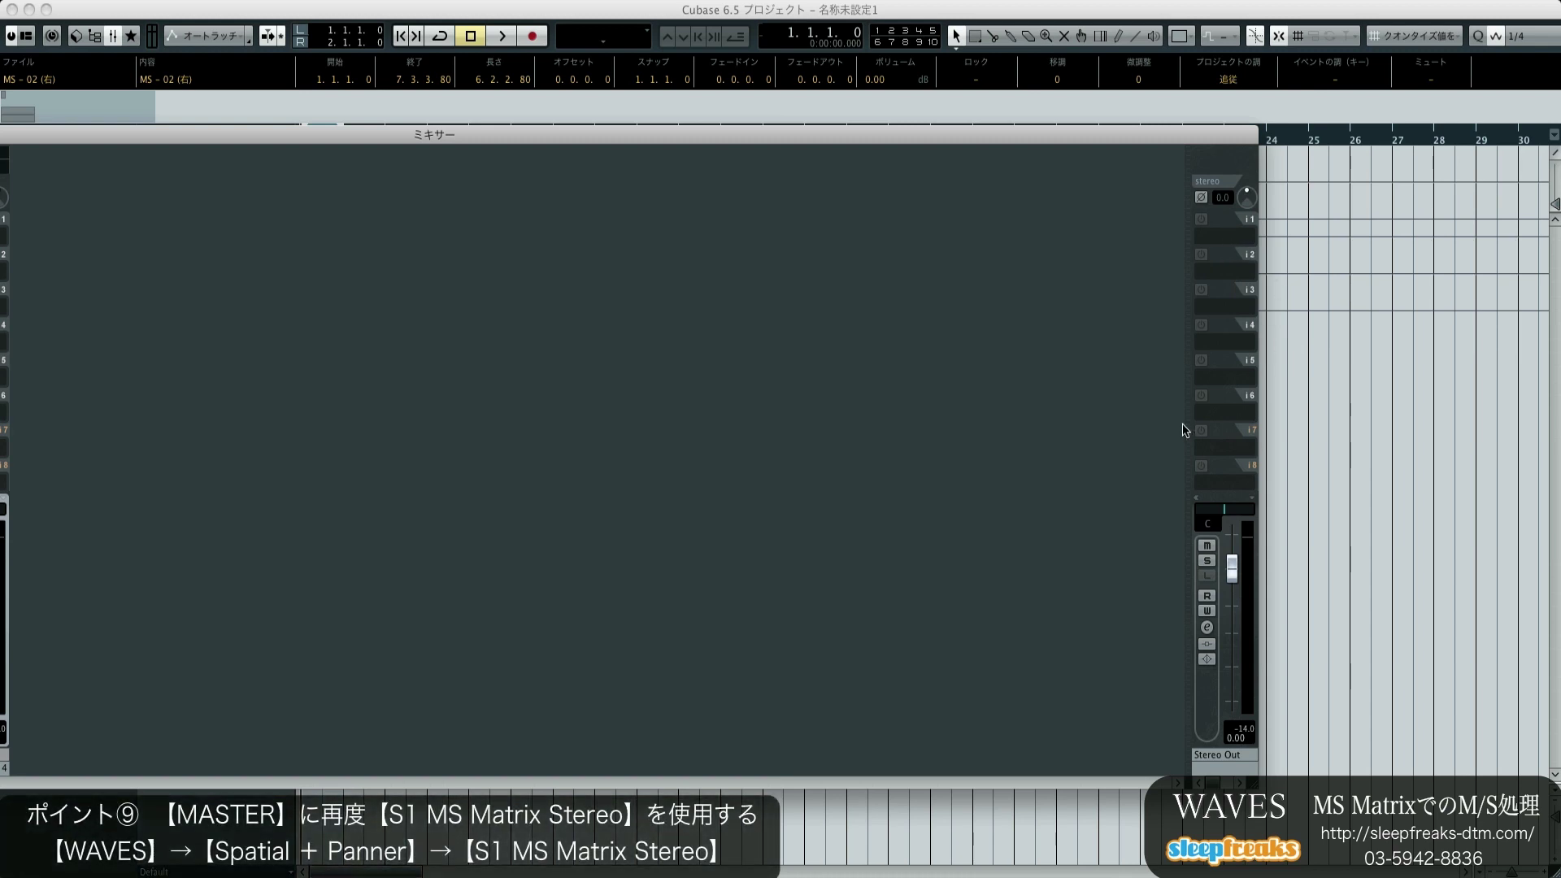
{"action": "left_click", "coordinate": [1207, 423]}
{"action": "mouse_move", "coordinate": [1240, 532]}
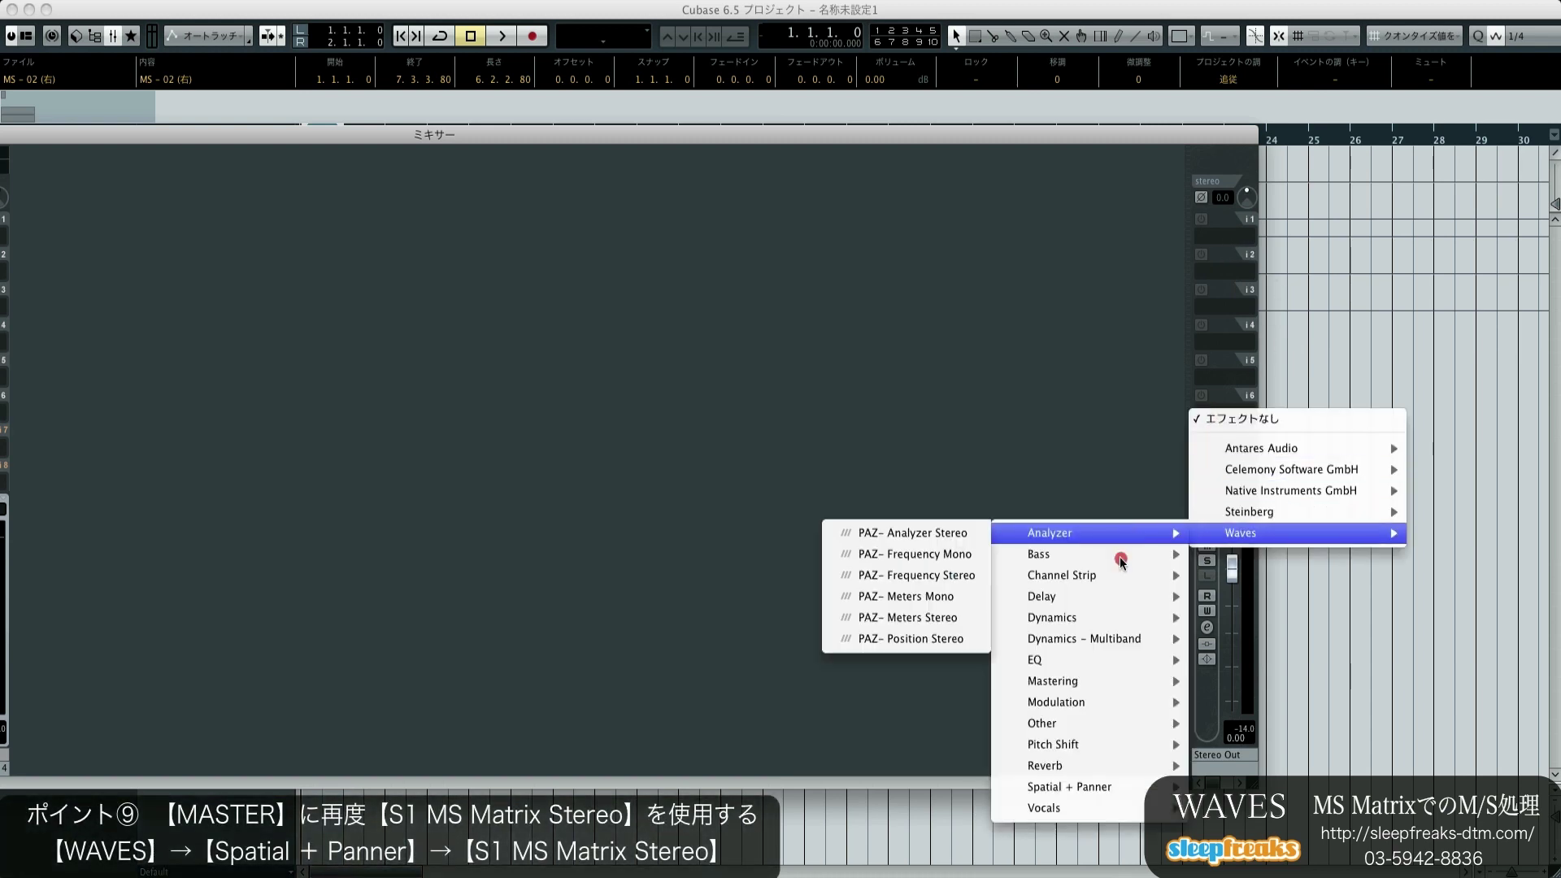
{"action": "mouse_move", "coordinate": [1095, 789]}
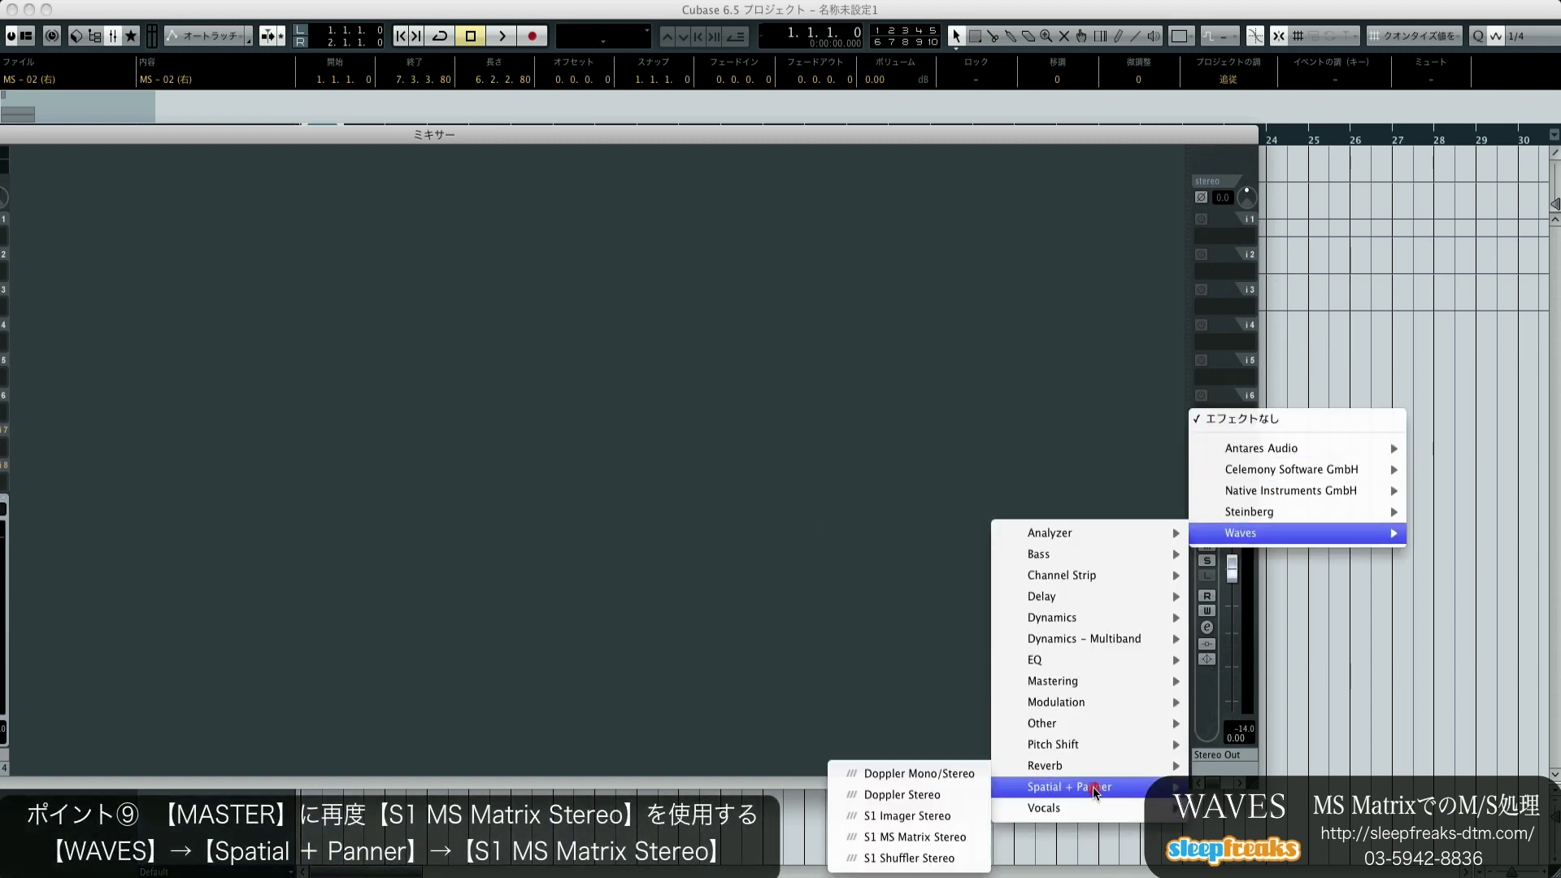
{"action": "left_click", "coordinate": [934, 838]}
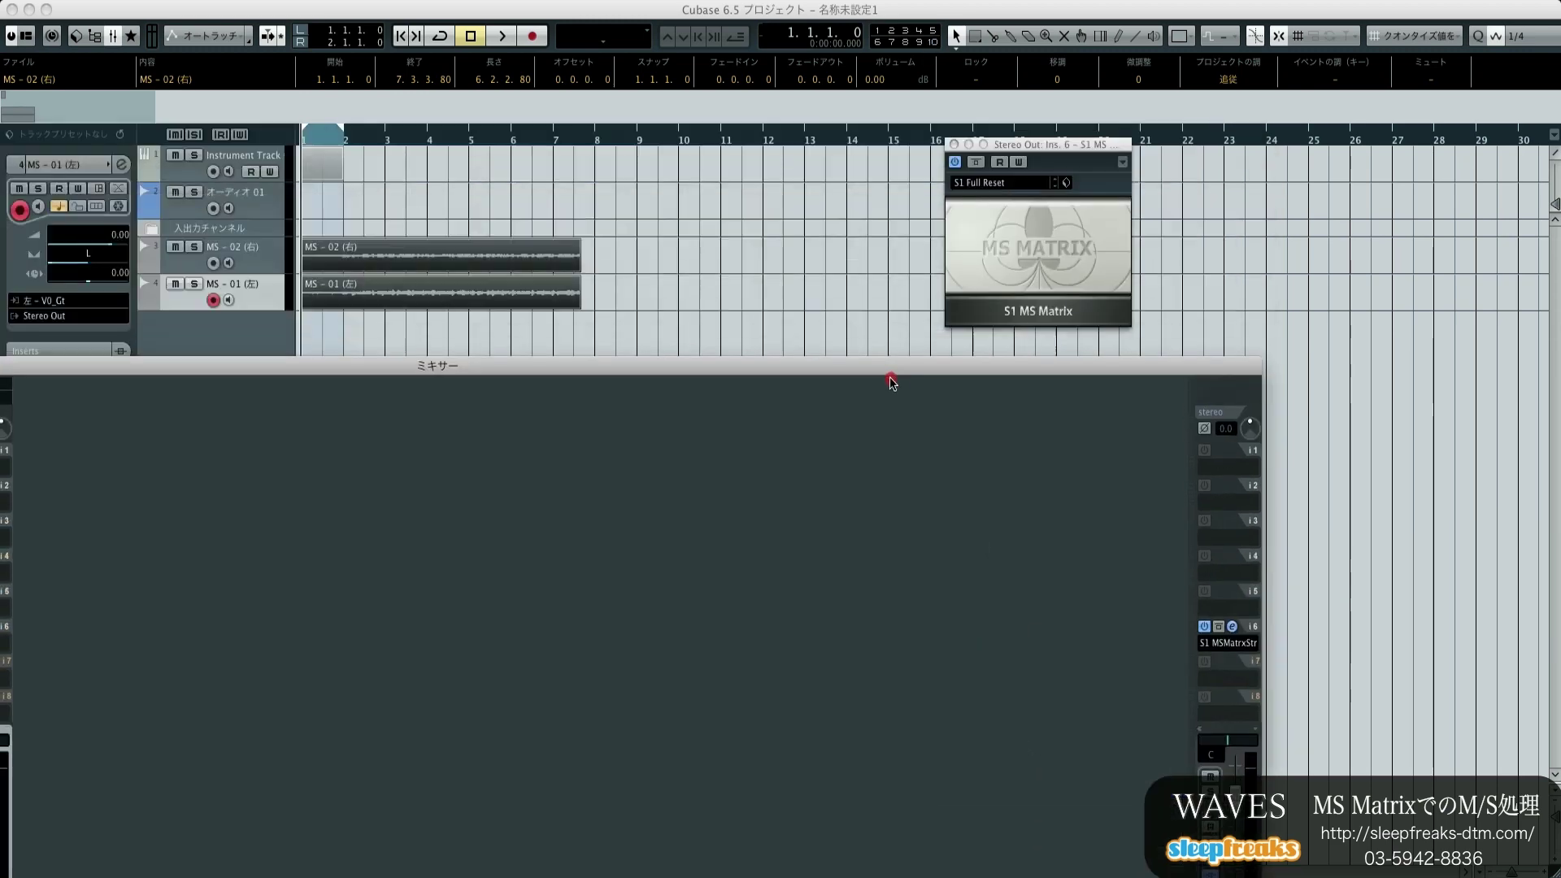
Play the tracks through the MS Matrix and bring the Stereo Out fader back to 0.00.
{"action": "key", "text": "space"}
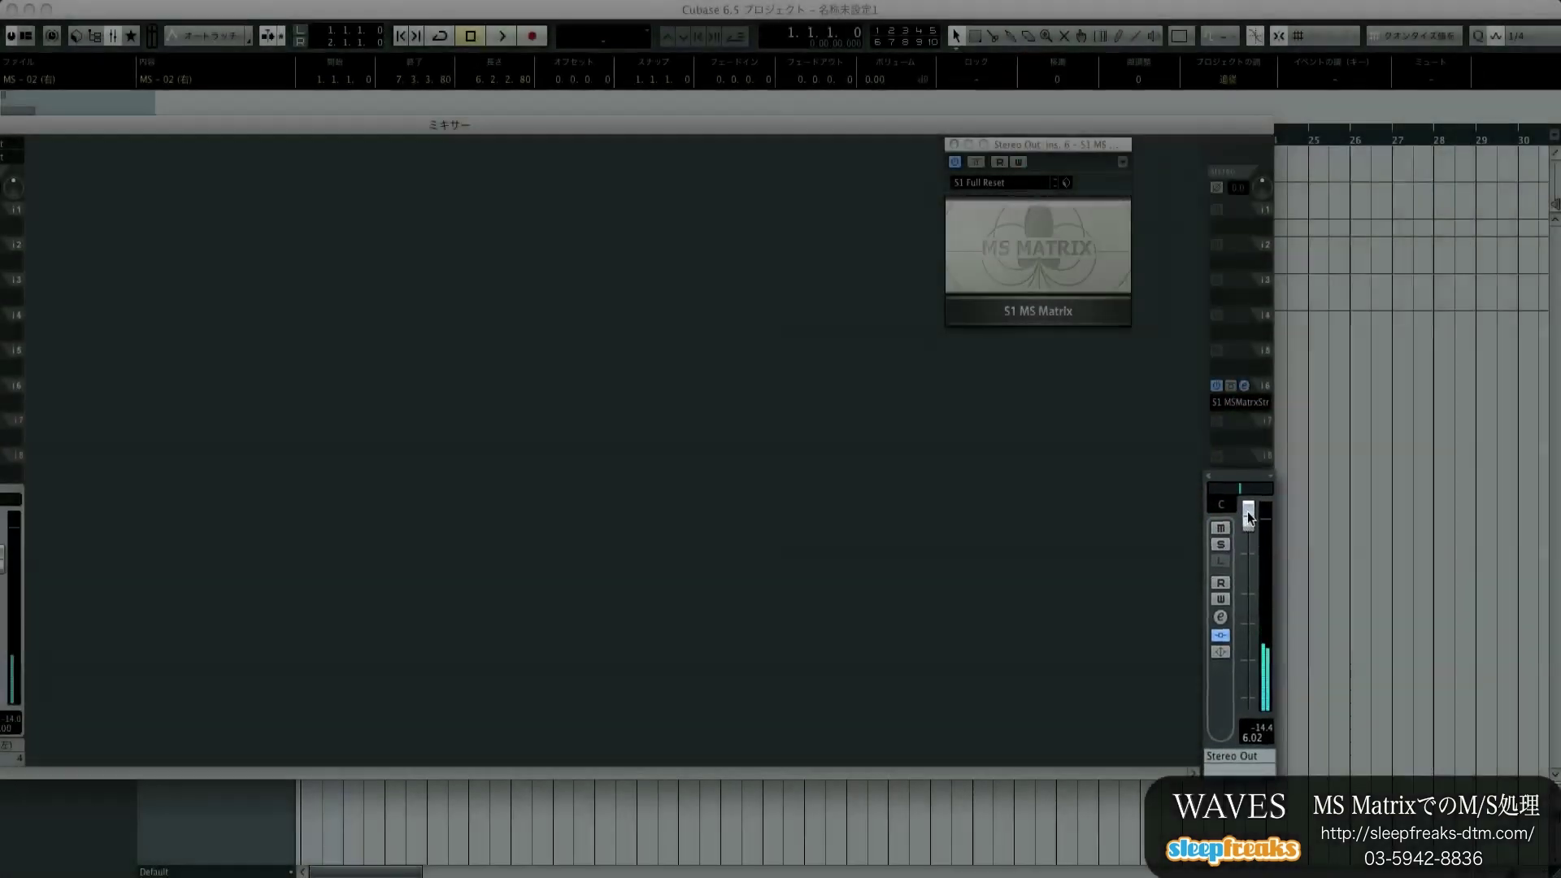
{"action": "left_click_drag", "start_coordinate": [1247, 511], "coordinate": [1248, 561]}
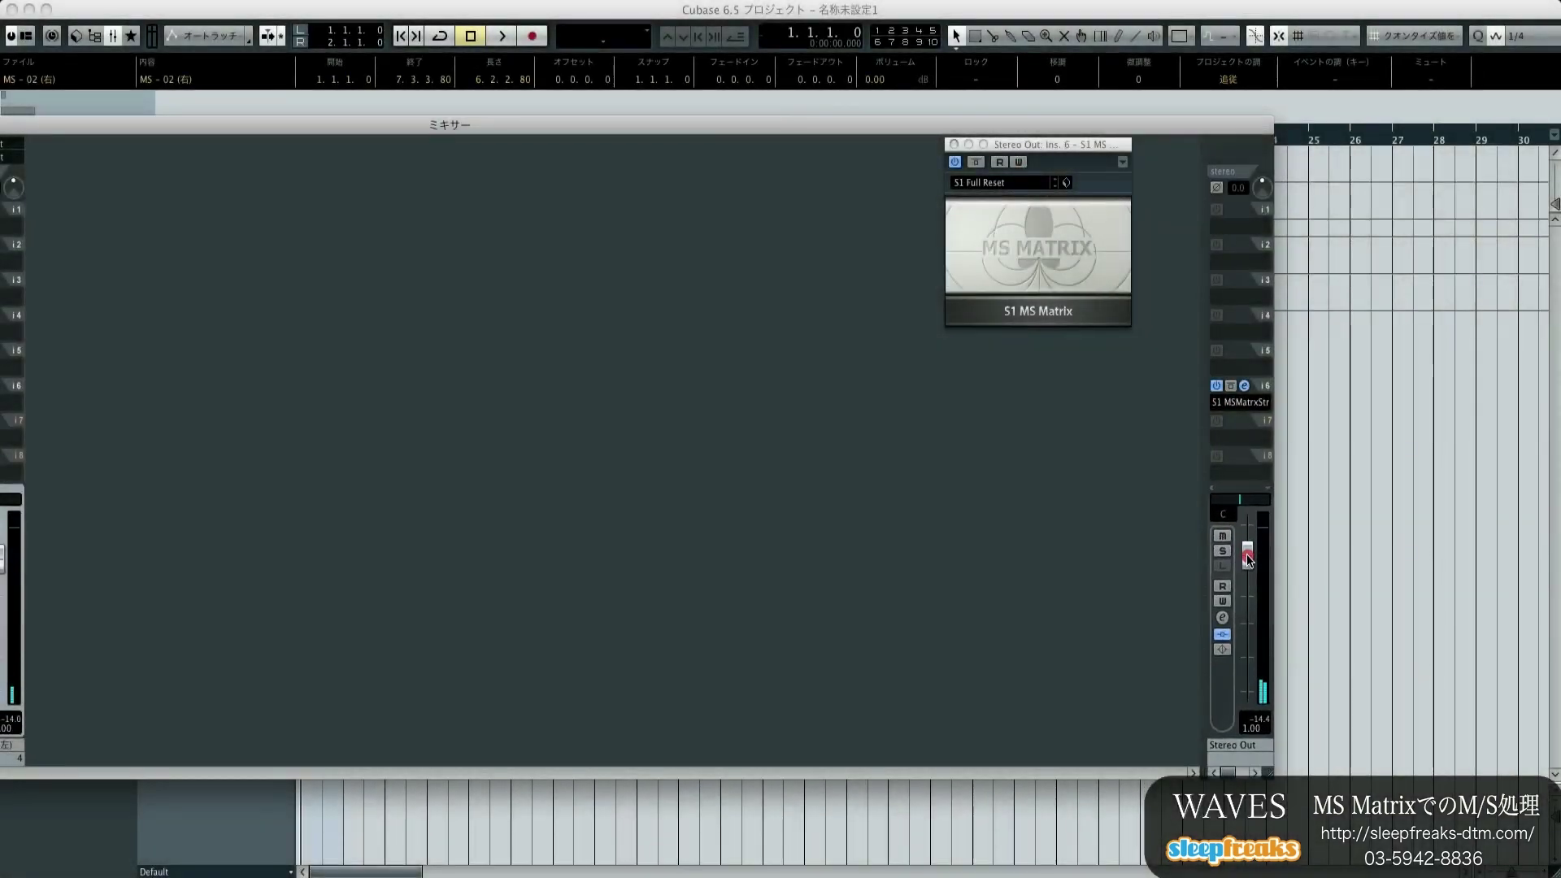
{"action": "double_click", "coordinate": [675, 128]}
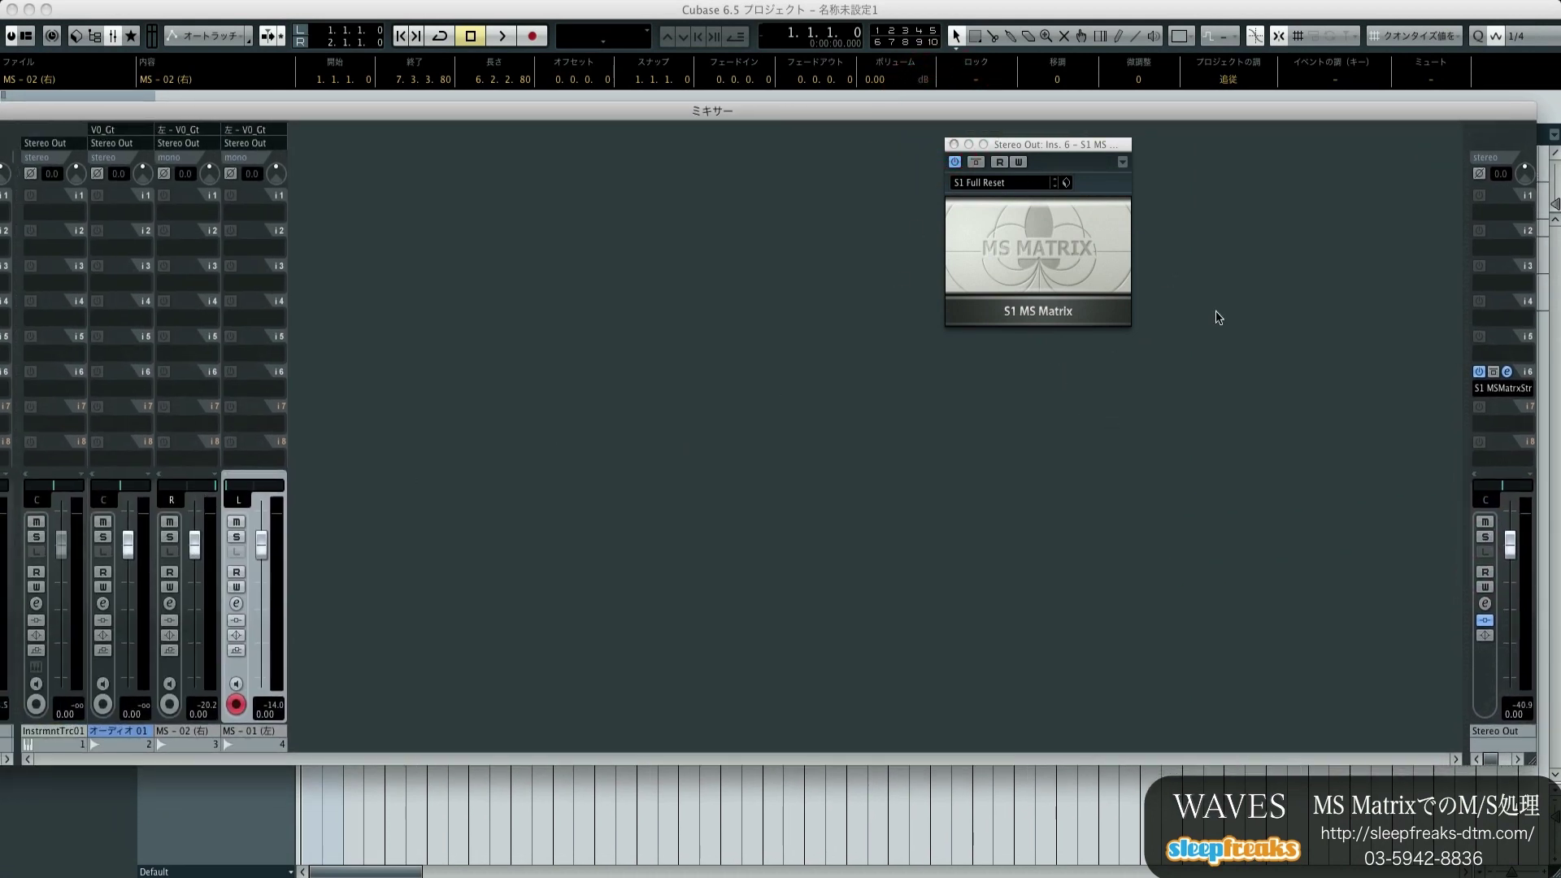
Show both MS channels in the mixer and check that MS - 02 (右) is panned hard right and MS - 01 (左) hard left.
{"action": "double_click", "coordinate": [382, 115]}
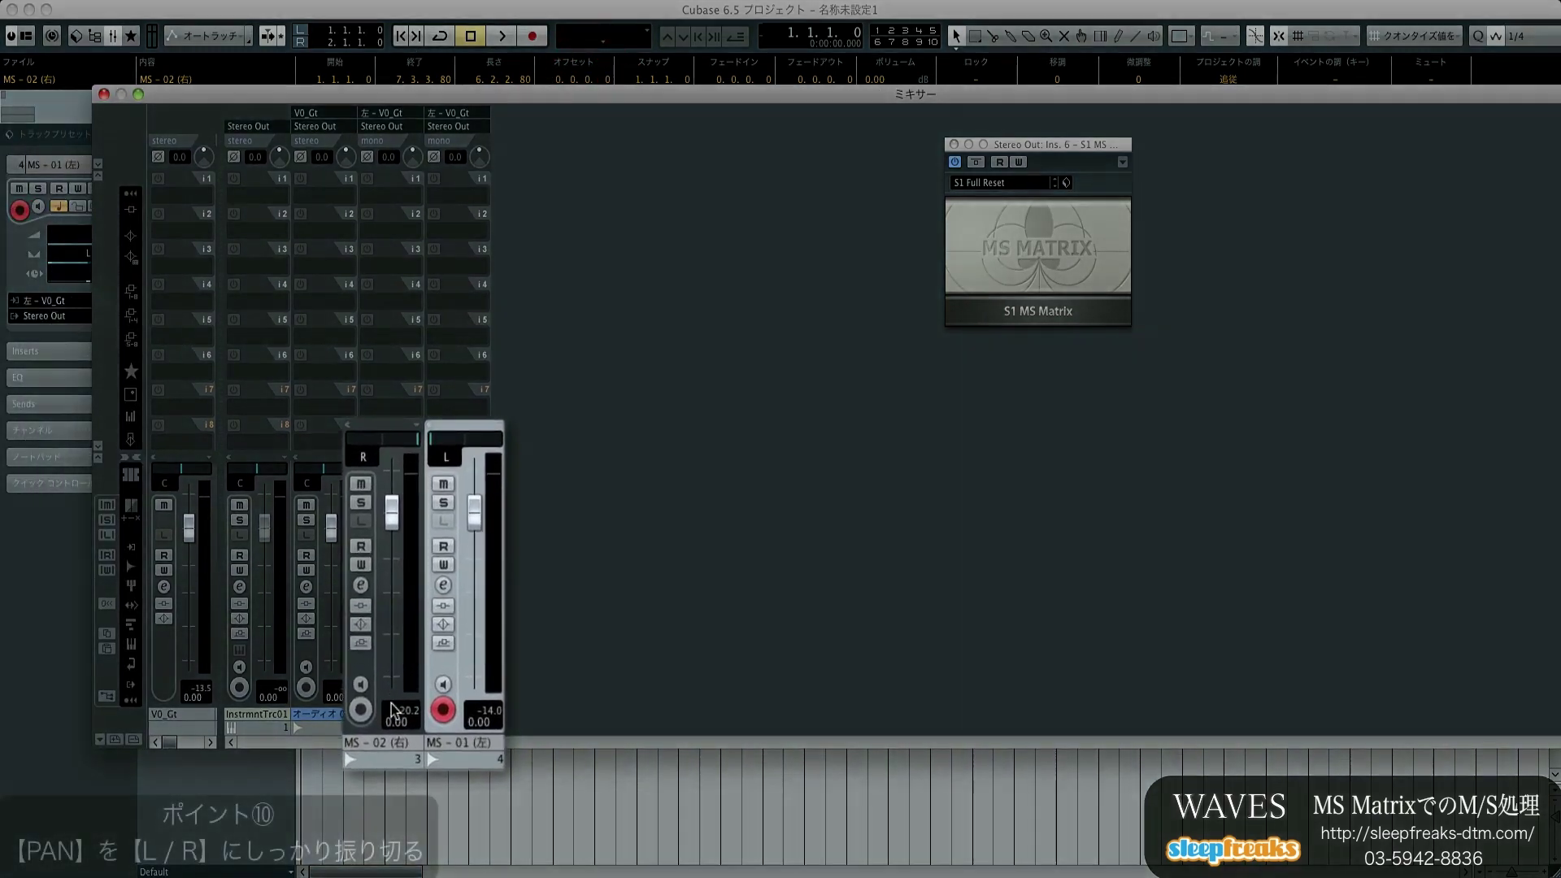
{"action": "left_click", "coordinate": [372, 423]}
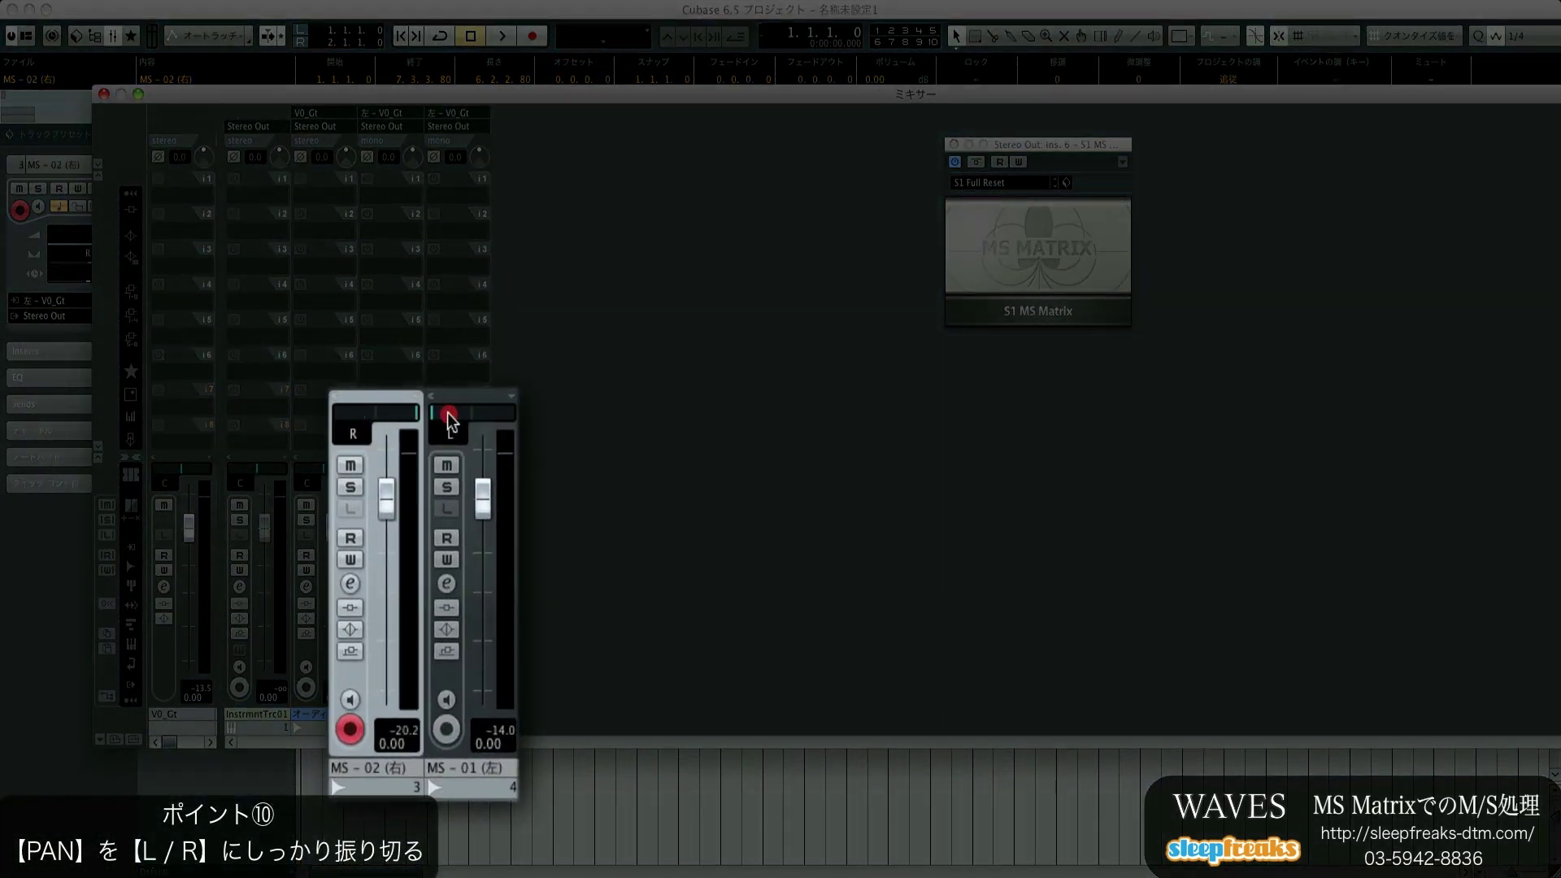
{"action": "left_click_drag", "start_coordinate": [450, 418], "coordinate": [500, 406]}
{"action": "left_click", "coordinate": [336, 410]}
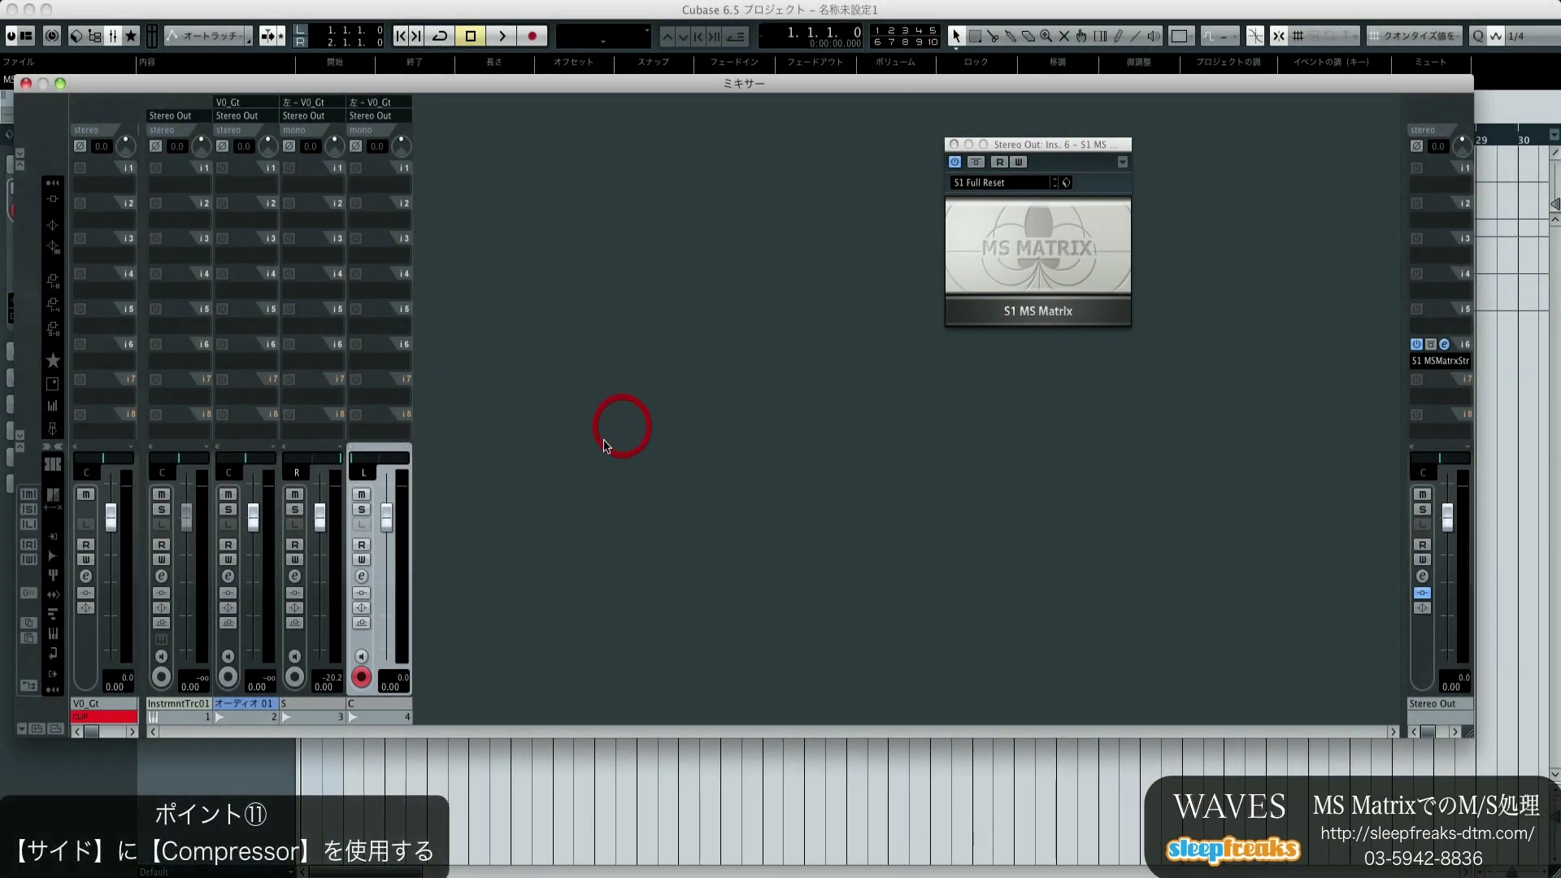
Insert the Waves RCompressor Mono in the first insert slot of the side channel S.
{"action": "left_click", "coordinate": [314, 185]}
{"action": "mouse_move", "coordinate": [366, 306]}
{"action": "mouse_move", "coordinate": [584, 439]}
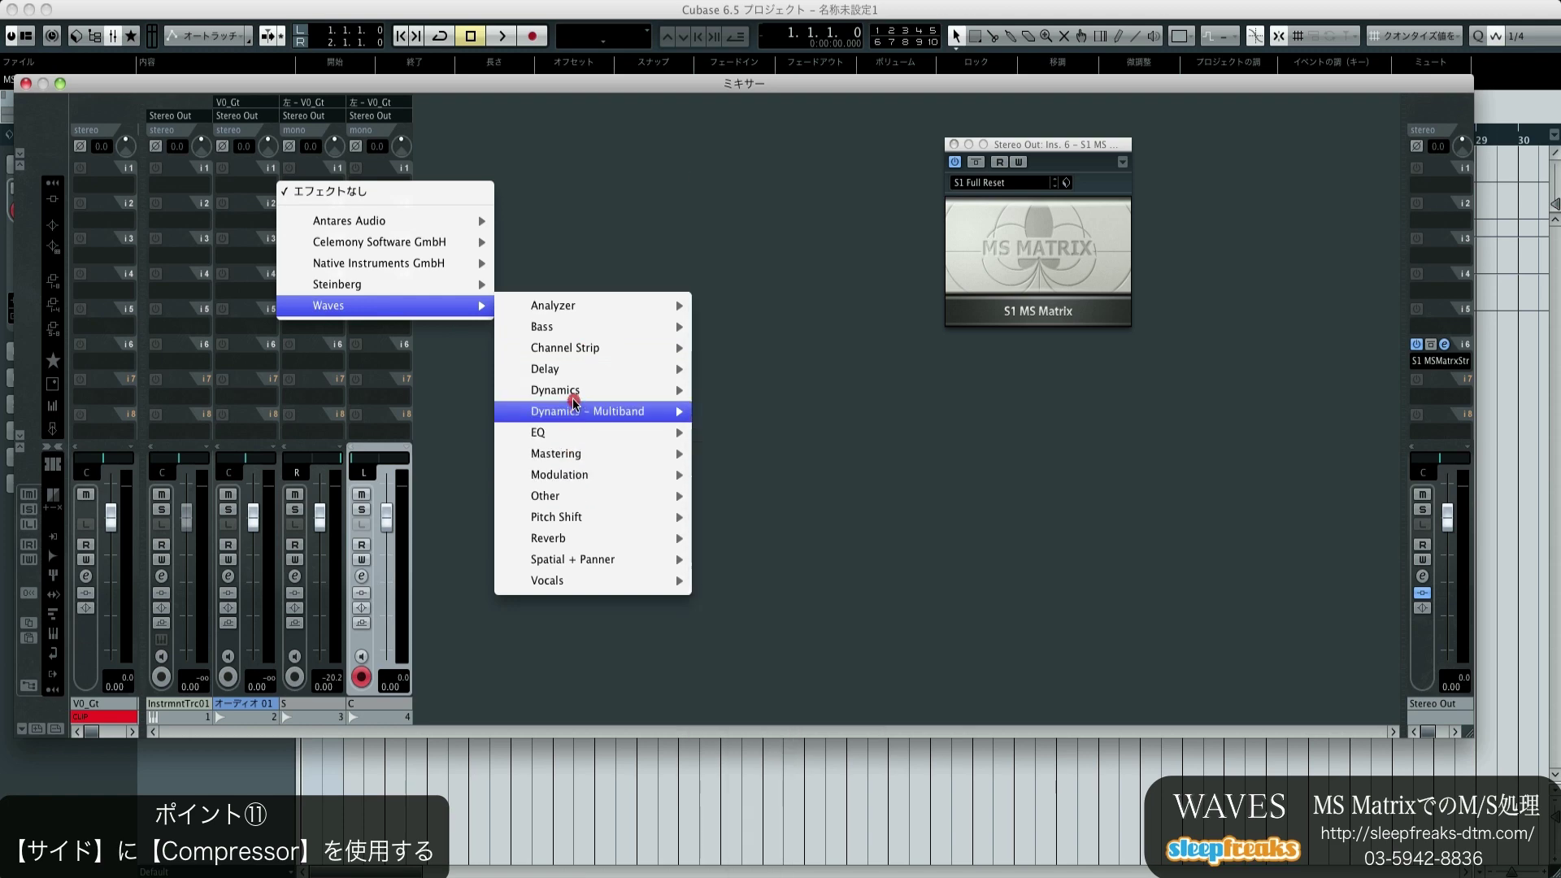
{"action": "mouse_move", "coordinate": [573, 390]}
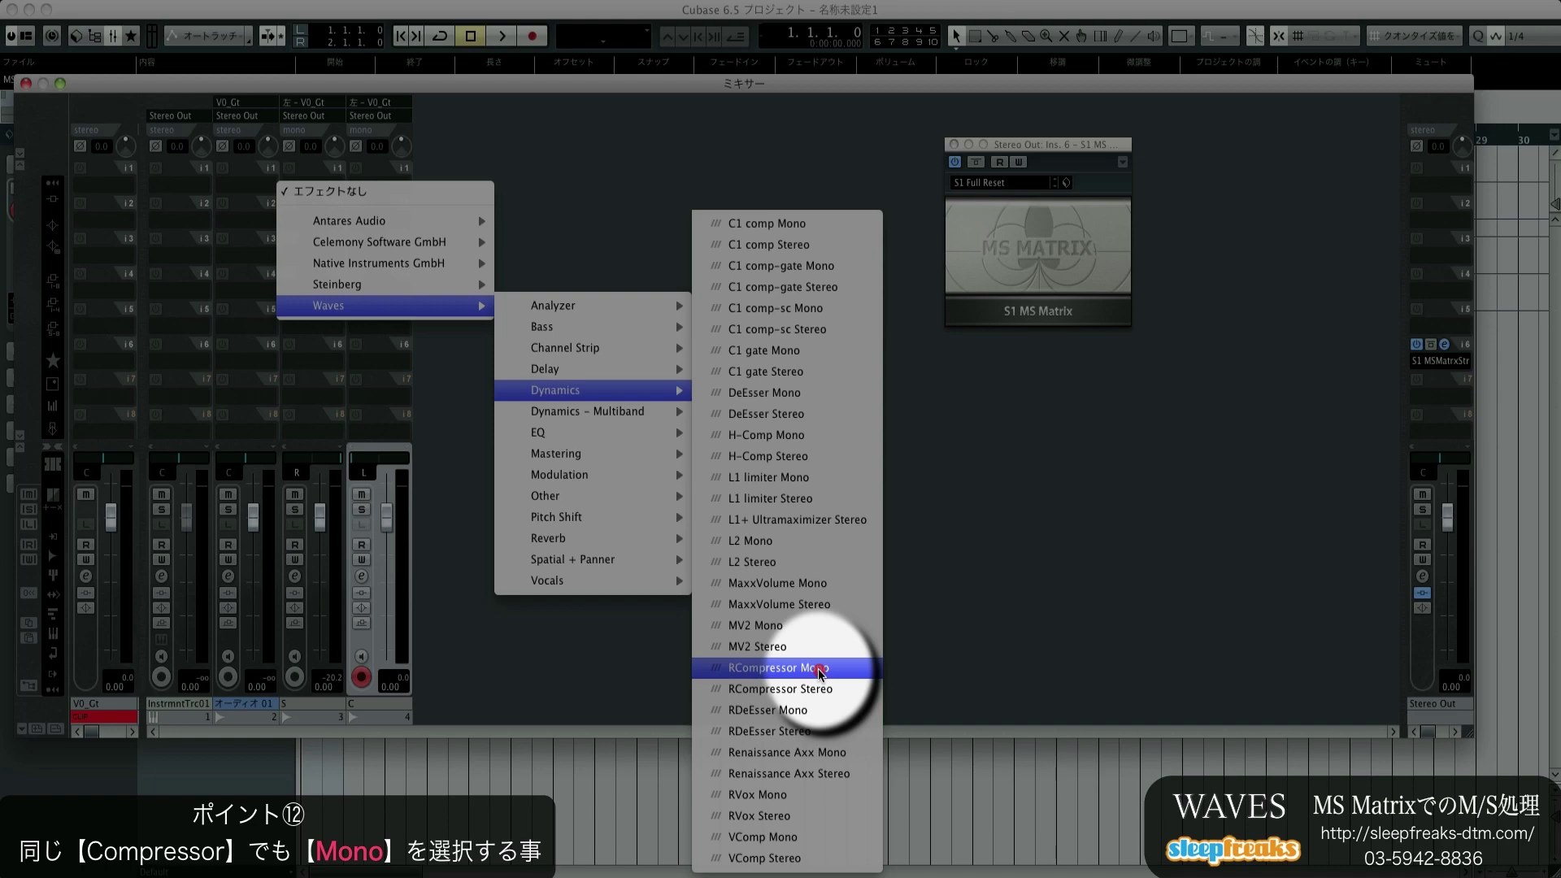
{"action": "left_click", "coordinate": [819, 669]}
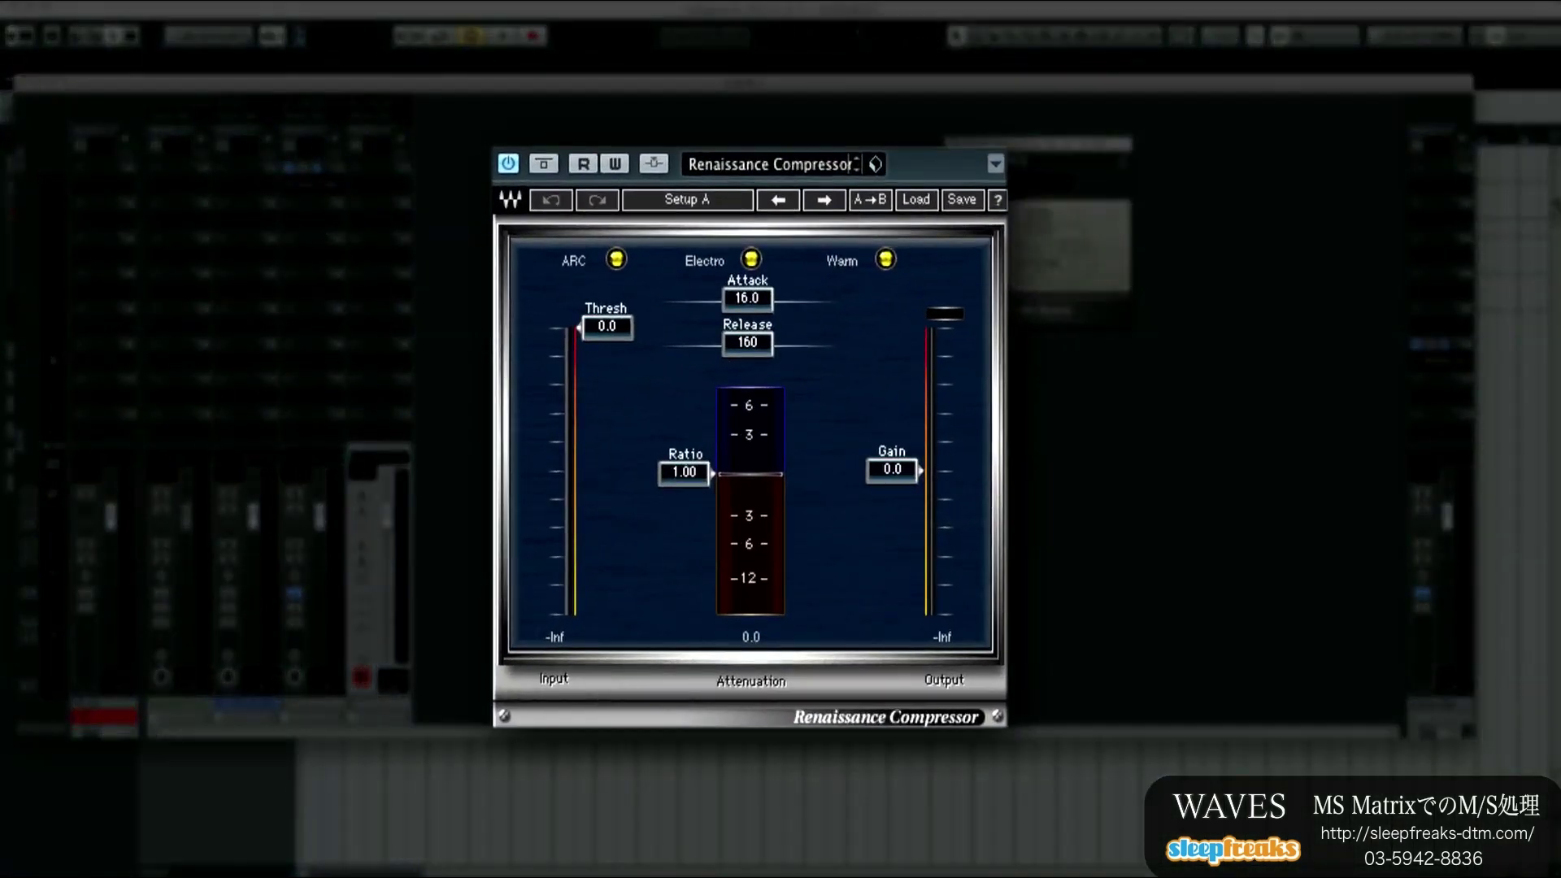
Set the side compressor's ratio to 4.69, threshold to -25.7, attack to 7.82, release to 58.9 and gain to 8.1, and select the S channel.
{"action": "left_click_drag", "start_coordinate": [684, 471], "coordinate": [687, 532]}
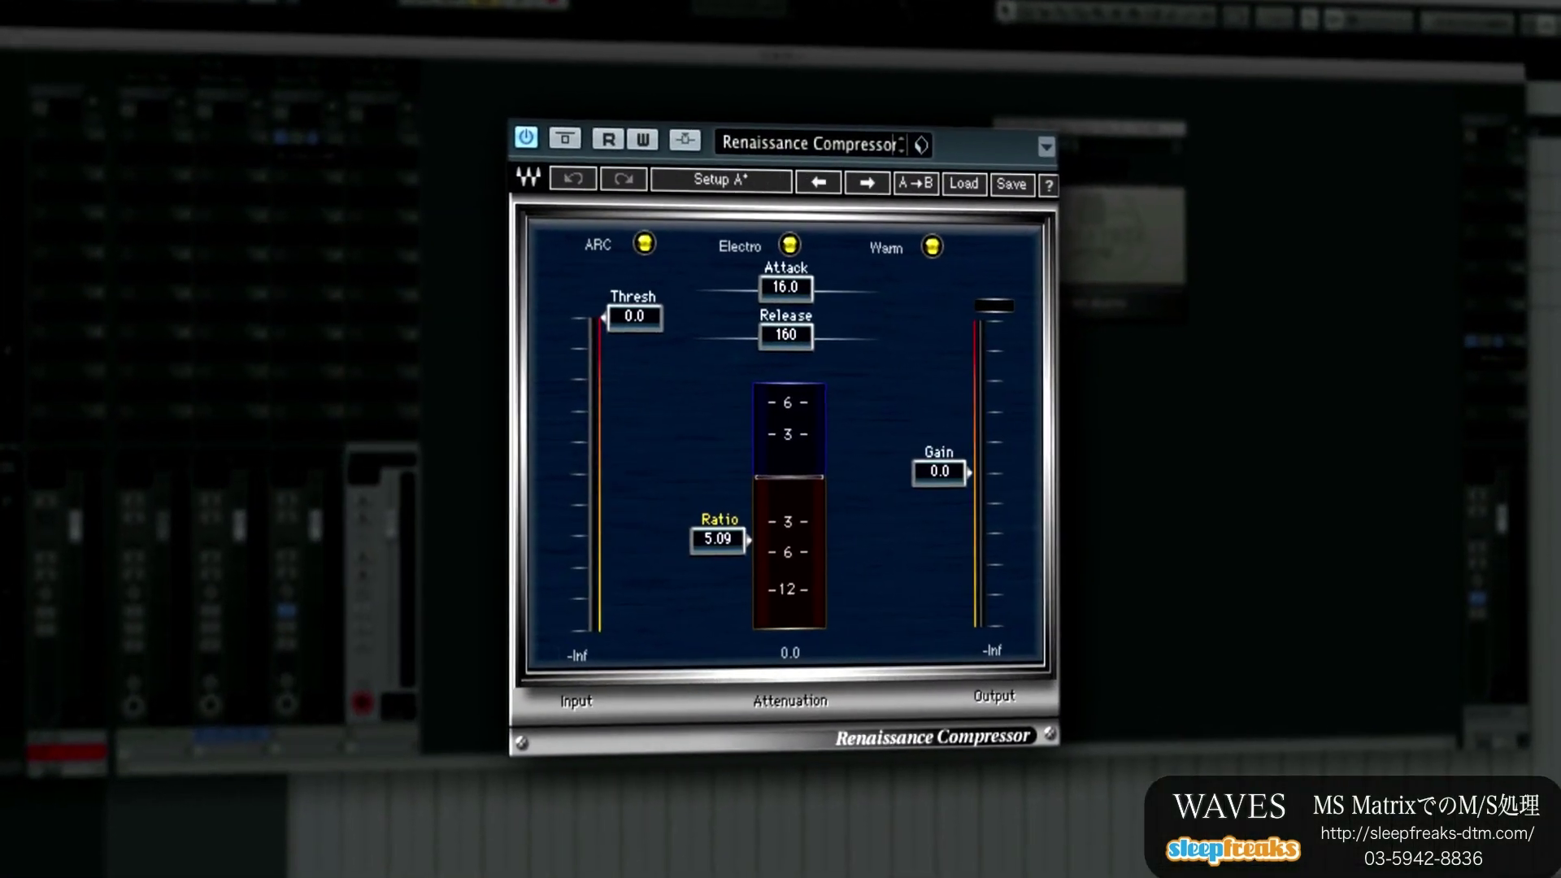
{"action": "left_click_drag", "start_coordinate": [670, 311], "coordinate": [671, 482]}
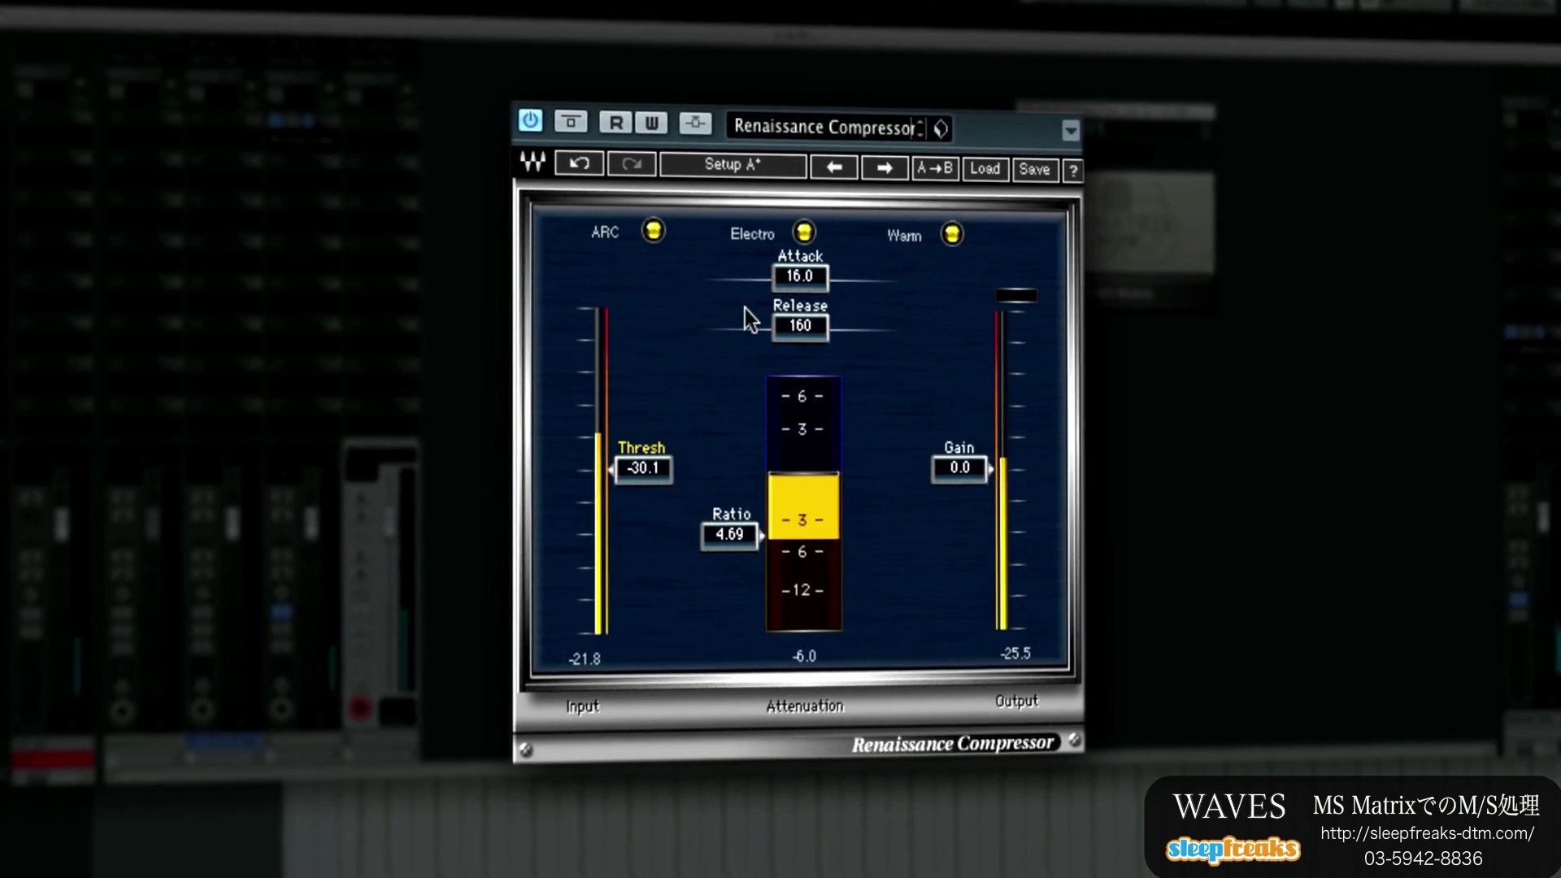
{"action": "left_click_drag", "start_coordinate": [810, 281], "coordinate": [805, 349]}
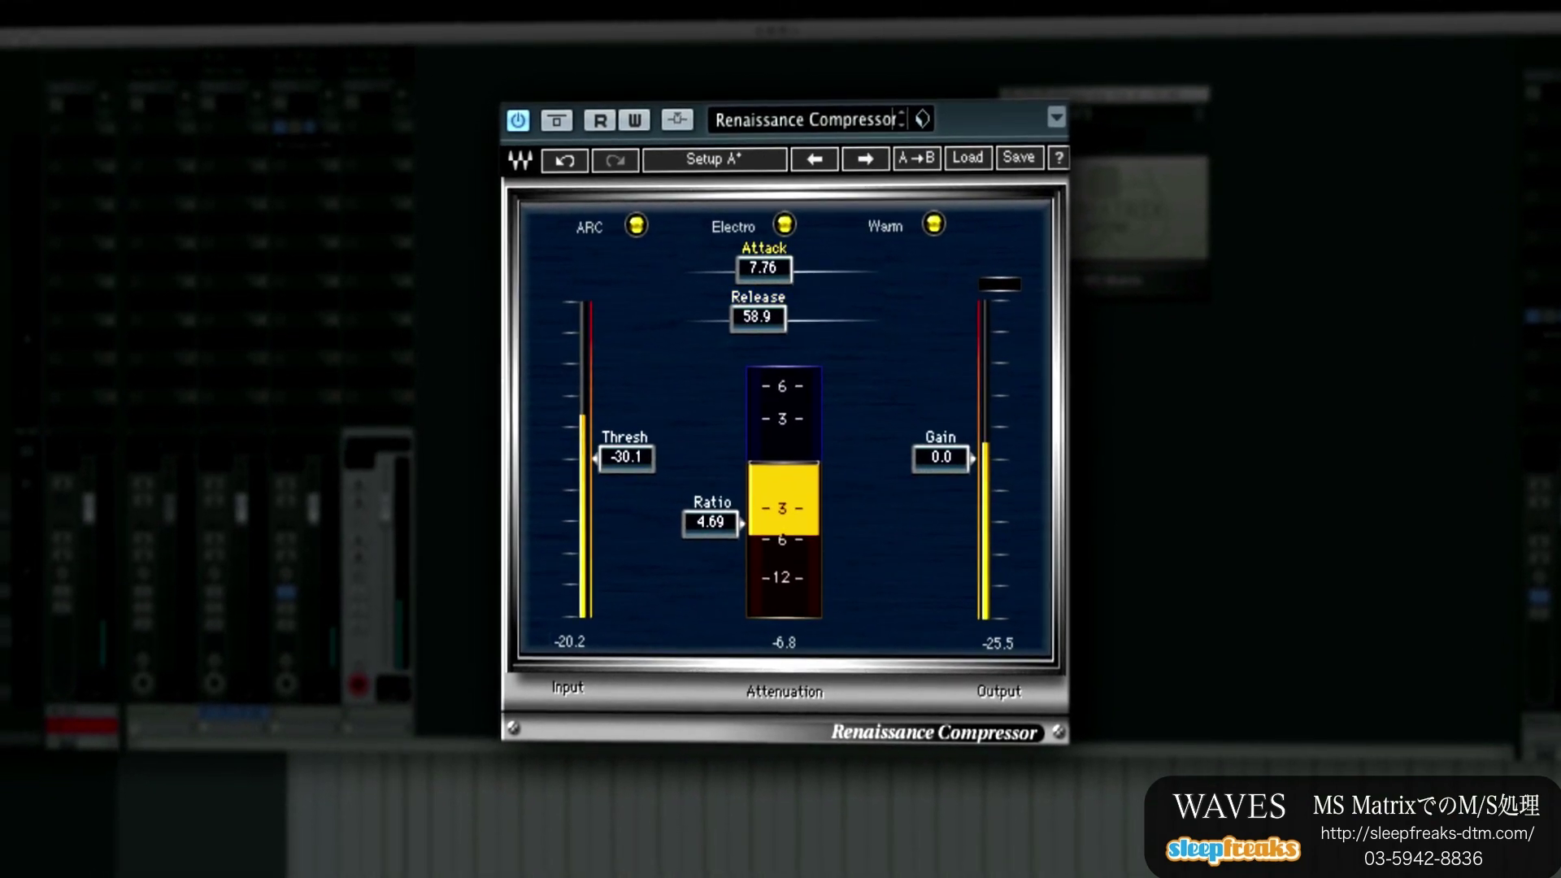
{"action": "left_click_drag", "start_coordinate": [626, 444], "coordinate": [626, 435]}
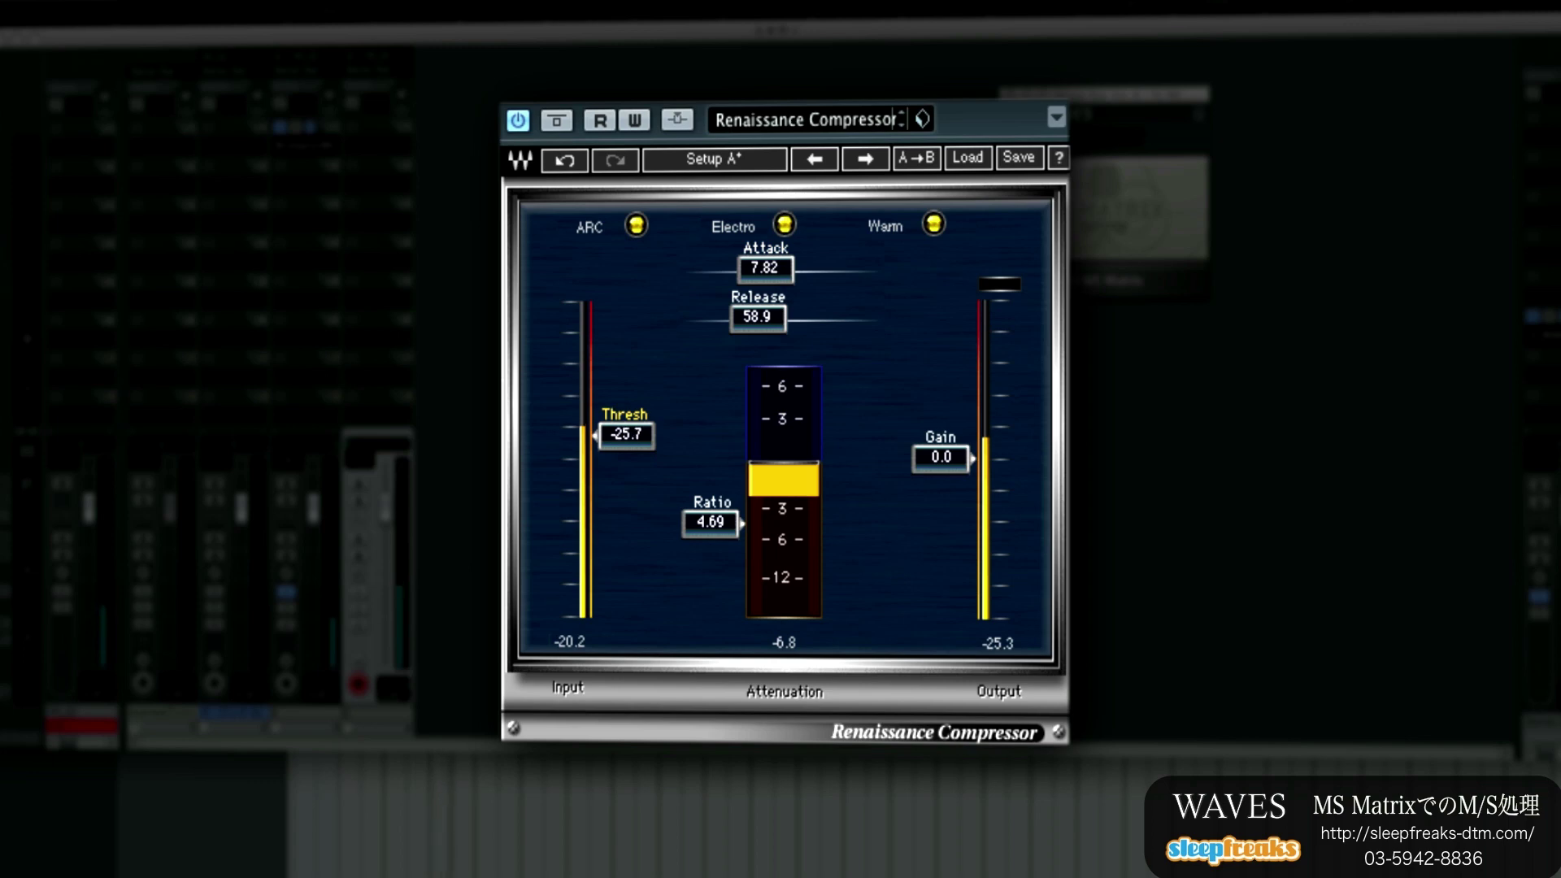
{"action": "left_click_drag", "start_coordinate": [914, 447], "coordinate": [915, 424]}
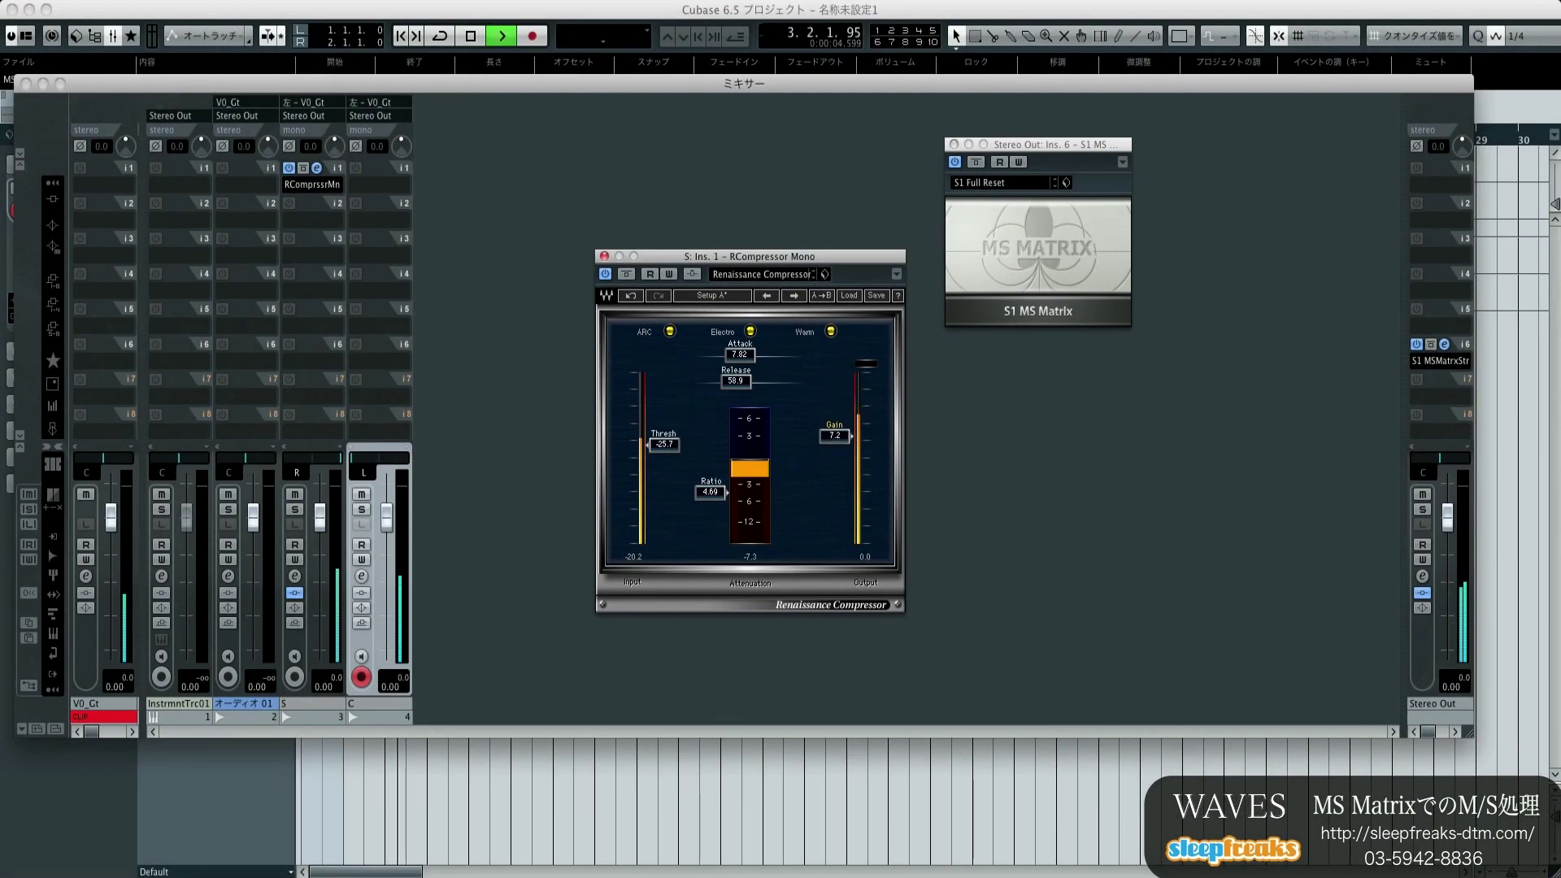
{"action": "key", "text": "space"}
{"action": "key", "text": "Up"}
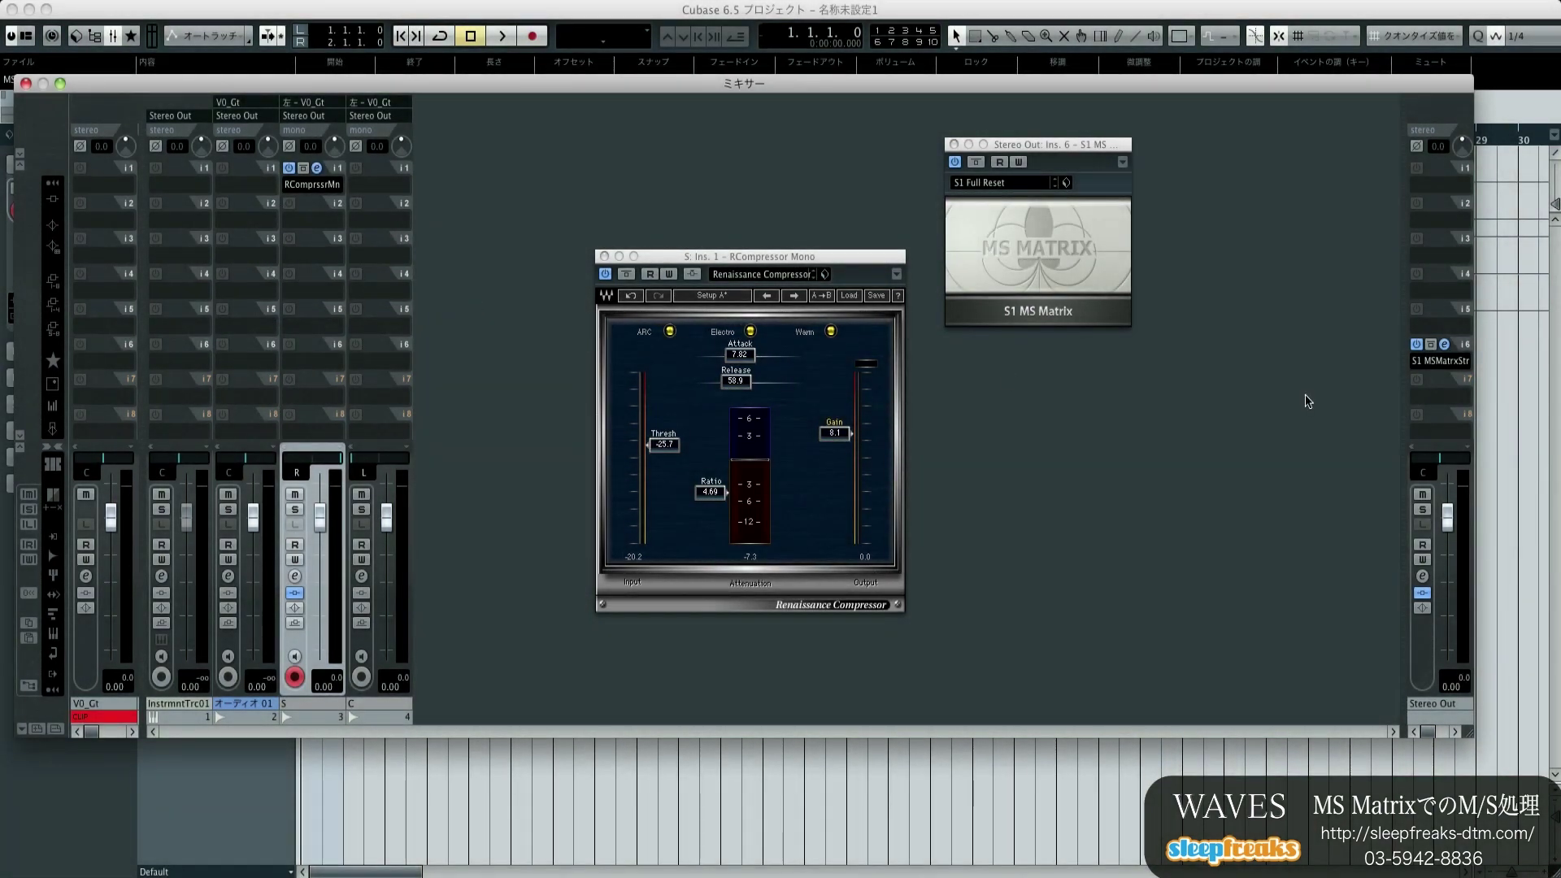
Insert the Waves L3 UltraMaximizer Stereo on Stereo Out in the slot after S1 MS Matrix.
{"action": "left_click", "coordinate": [1441, 399]}
{"action": "mouse_move", "coordinate": [1419, 519]}
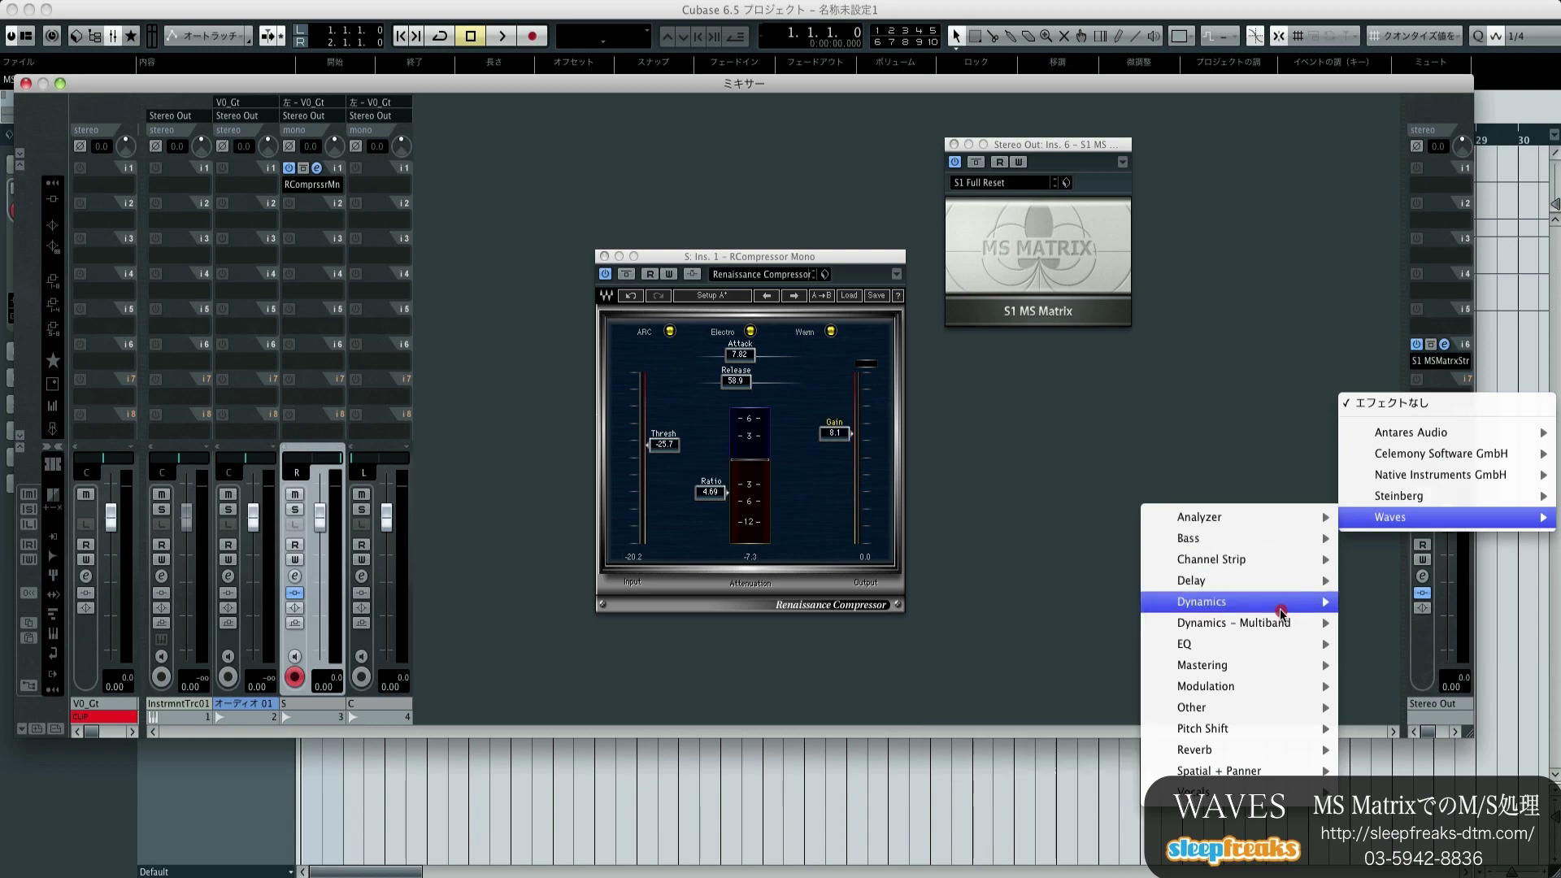
{"action": "mouse_move", "coordinate": [1268, 623]}
{"action": "left_click", "coordinate": [1082, 686]}
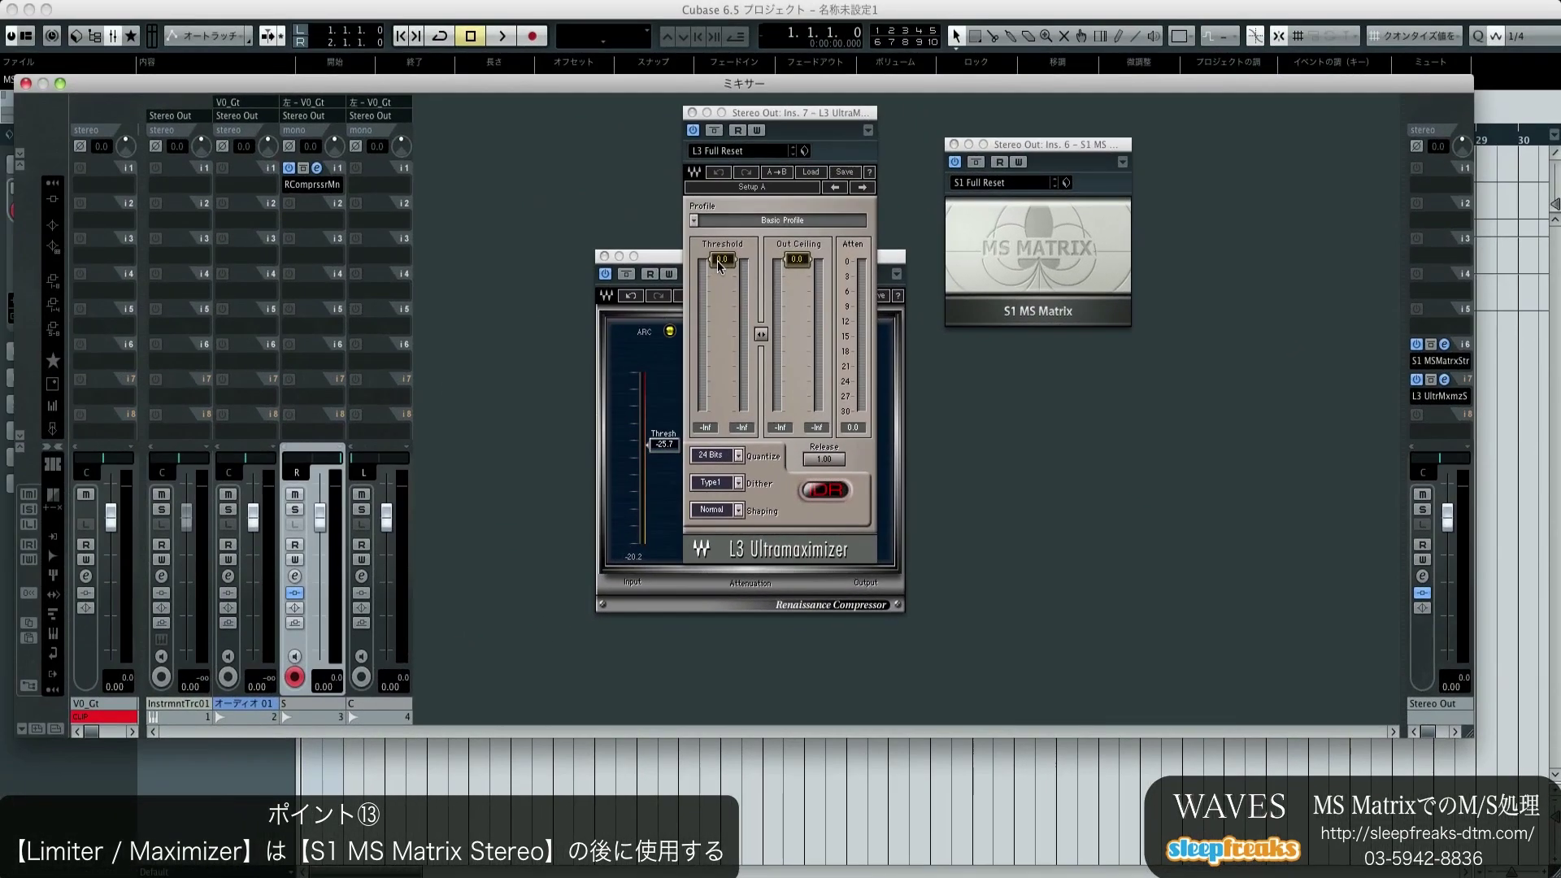
Lower the L3 Ultramaximizer's threshold to -21.9 during playback, and stop playback.
{"action": "key", "text": "space"}
{"action": "left_click_drag", "start_coordinate": [719, 260], "coordinate": [722, 366]}
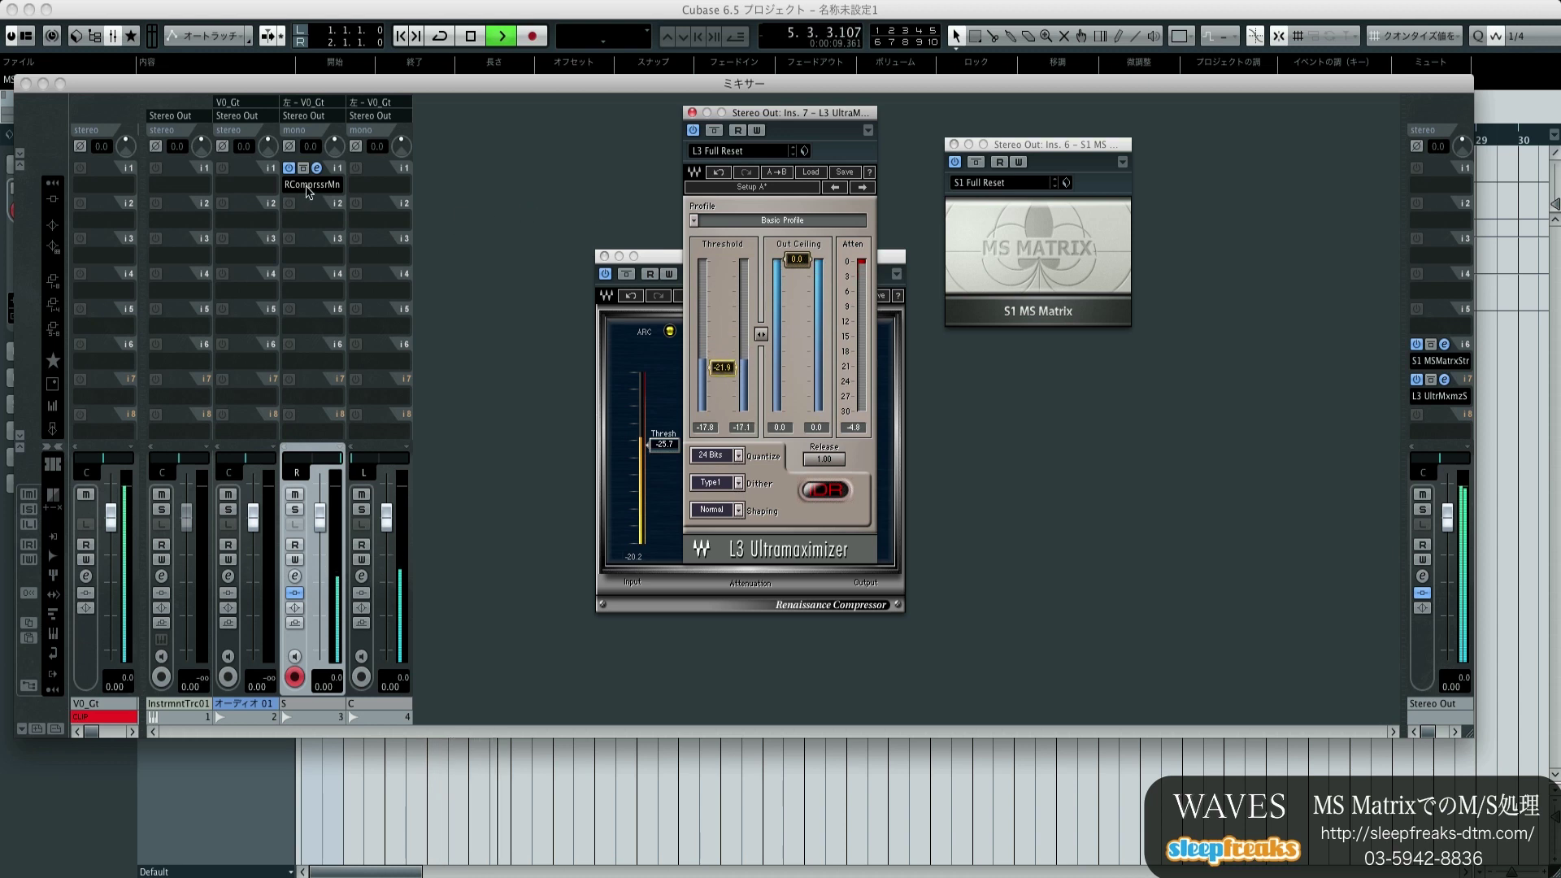
{"action": "key", "text": "space"}
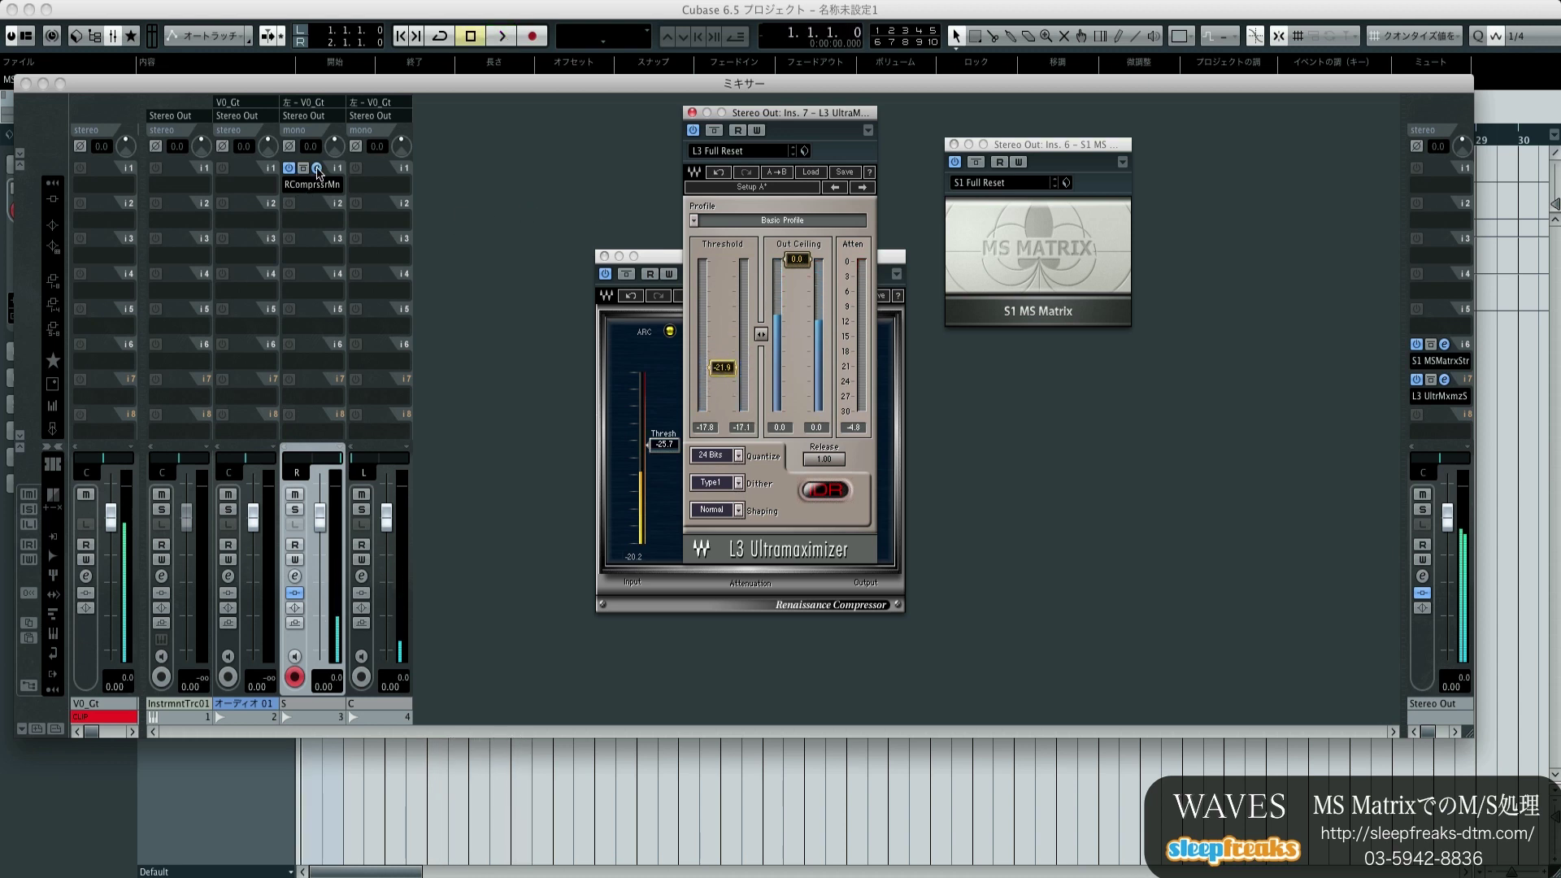
Play the mix and compare it with the side channel's RCompressor bypassed and active.
{"action": "key", "text": "space"}
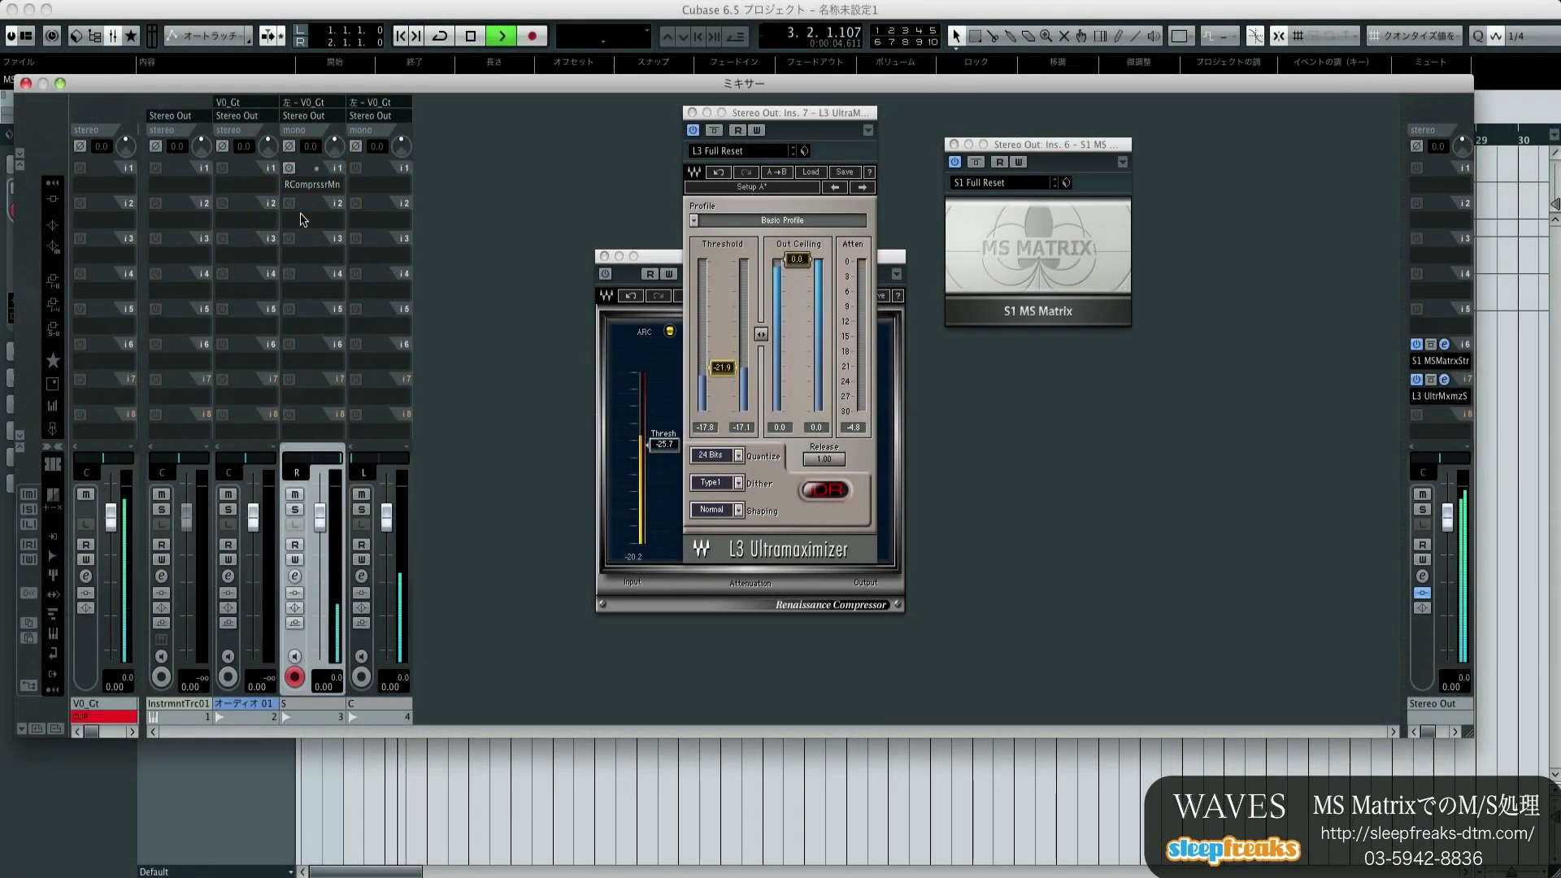
{"action": "left_click", "coordinate": [288, 168]}
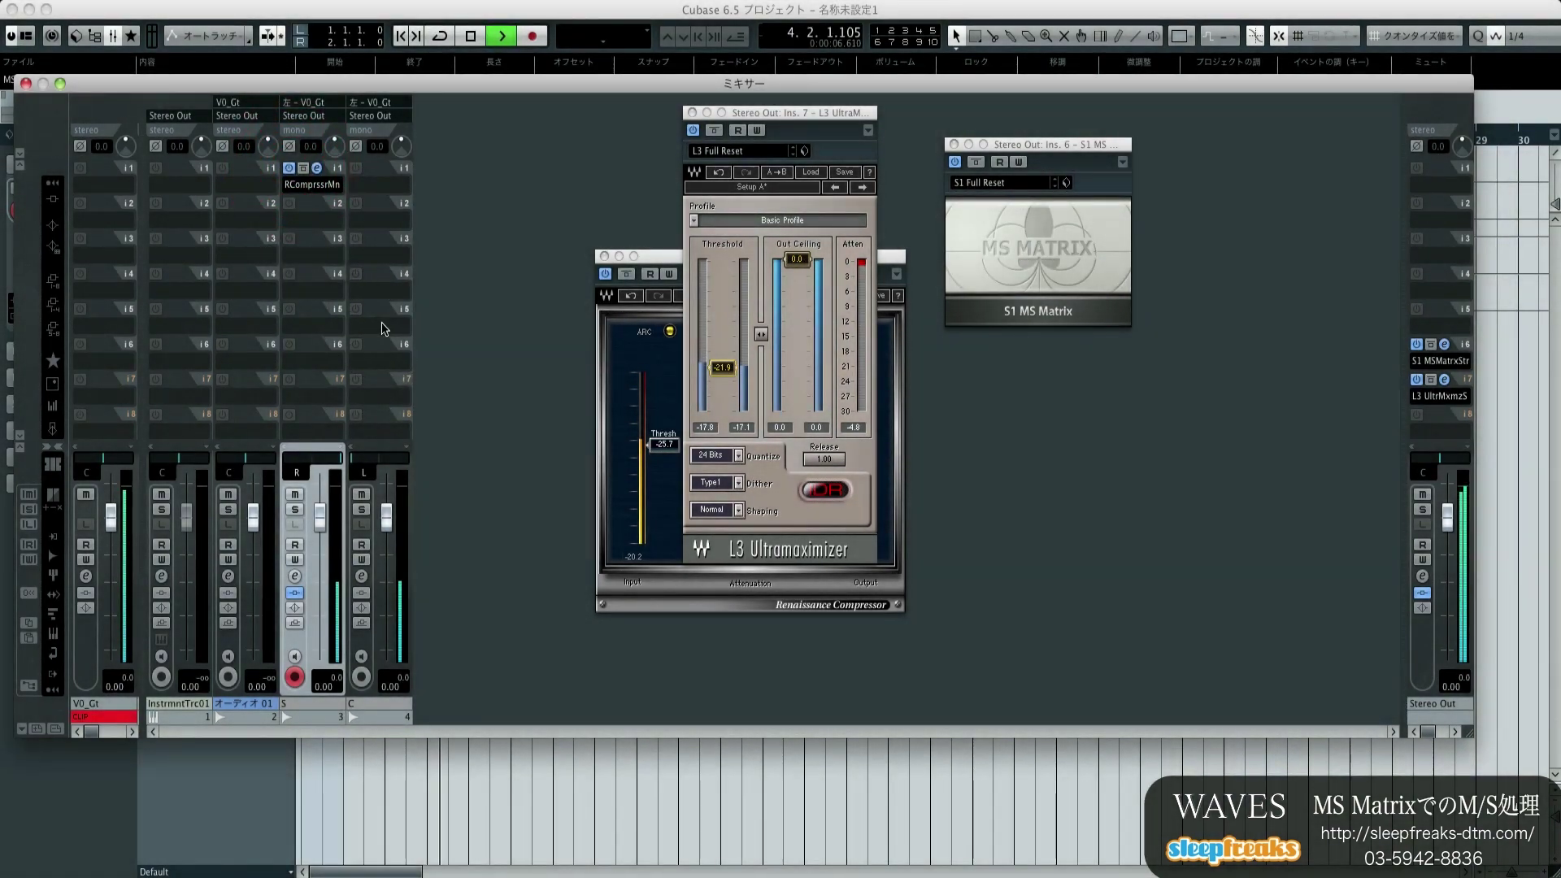
{"action": "key", "text": "space"}
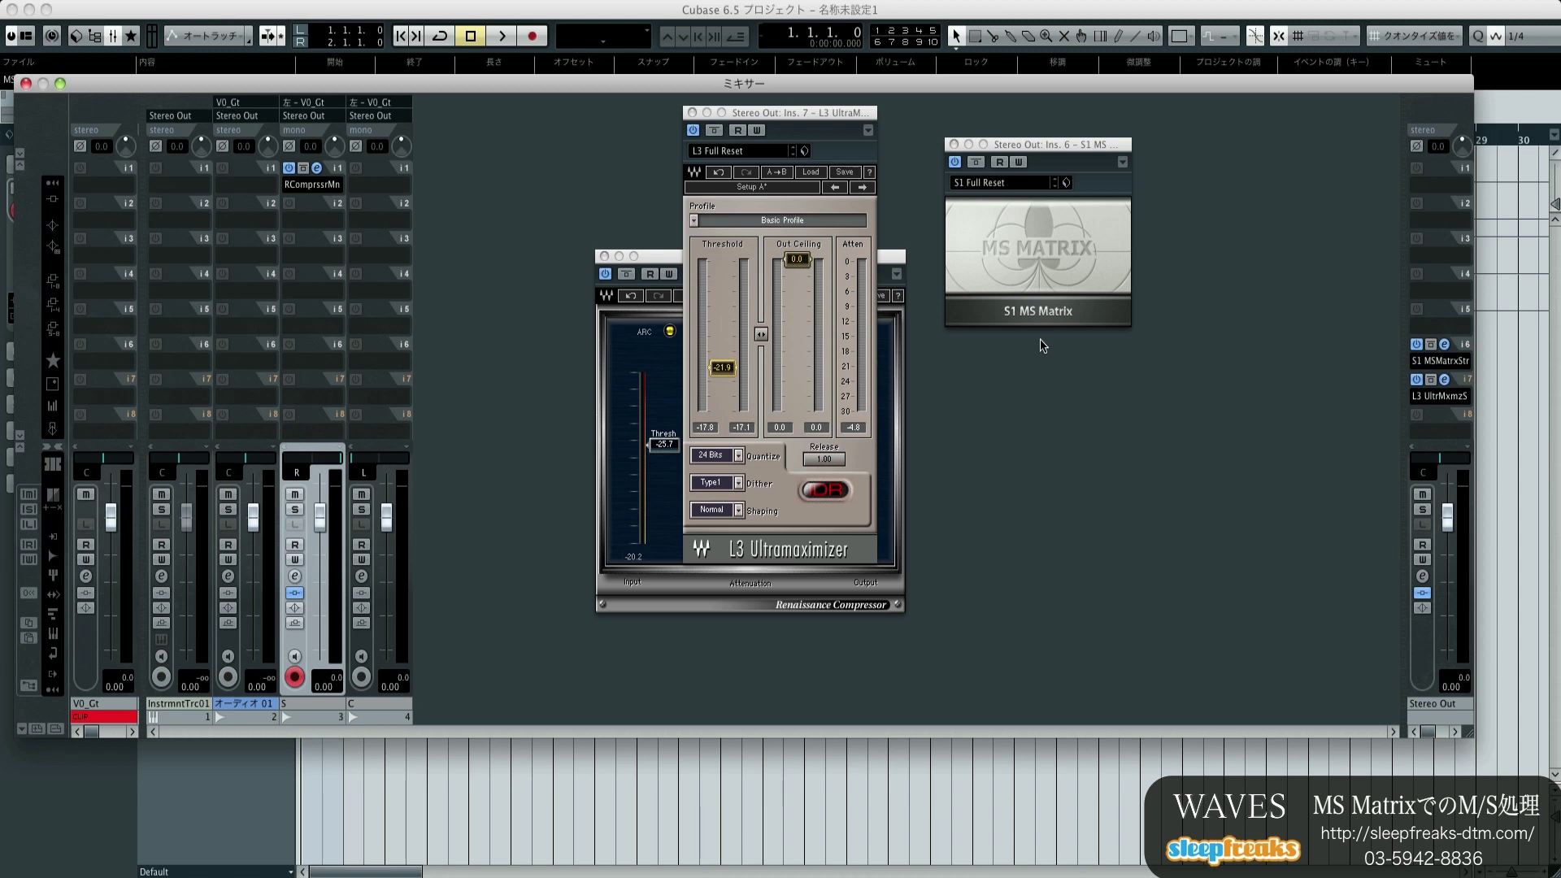
Insert the Waves Q10 Mono in the second insert slot of side channel S and boost band 7 by 2.6 at 10375 Hz.
{"action": "left_click", "coordinate": [315, 203]}
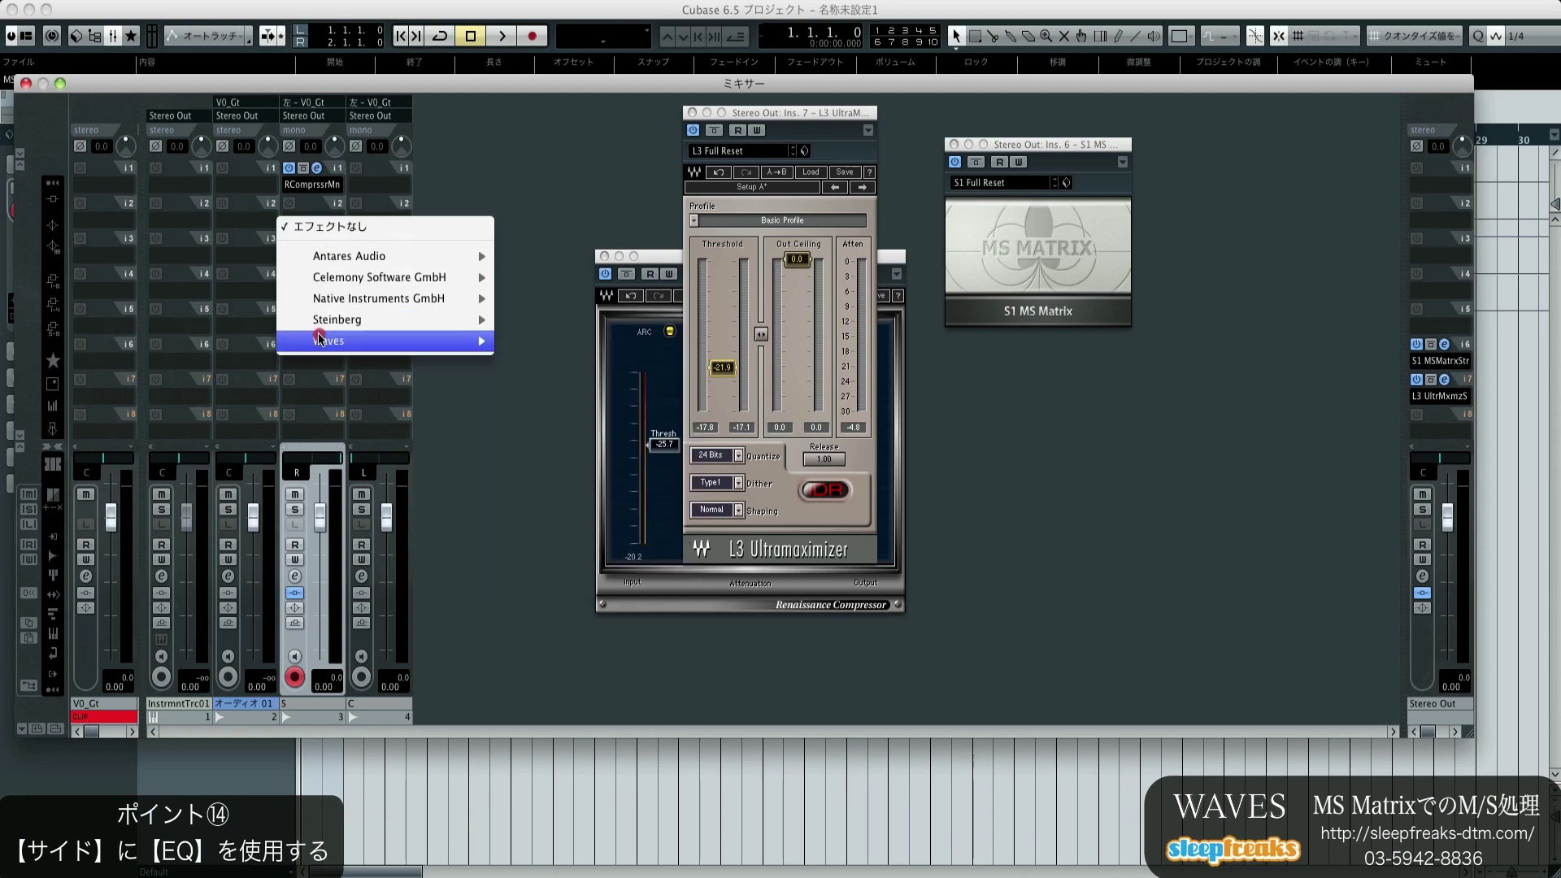
{"action": "mouse_move", "coordinate": [390, 341]}
{"action": "mouse_move", "coordinate": [618, 467]}
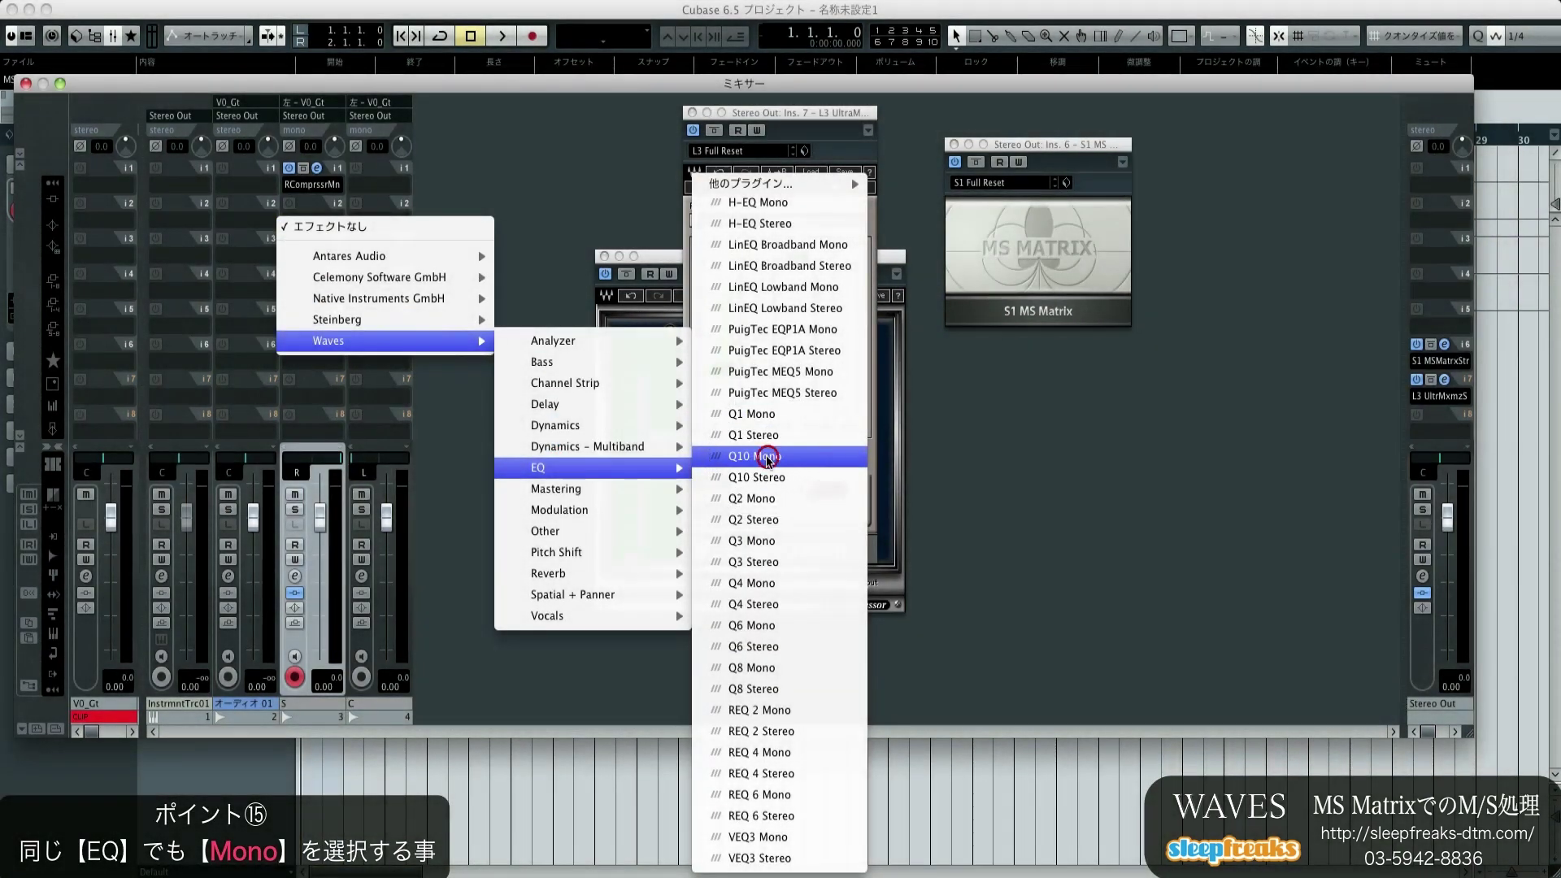
{"action": "left_click", "coordinate": [431, 266]}
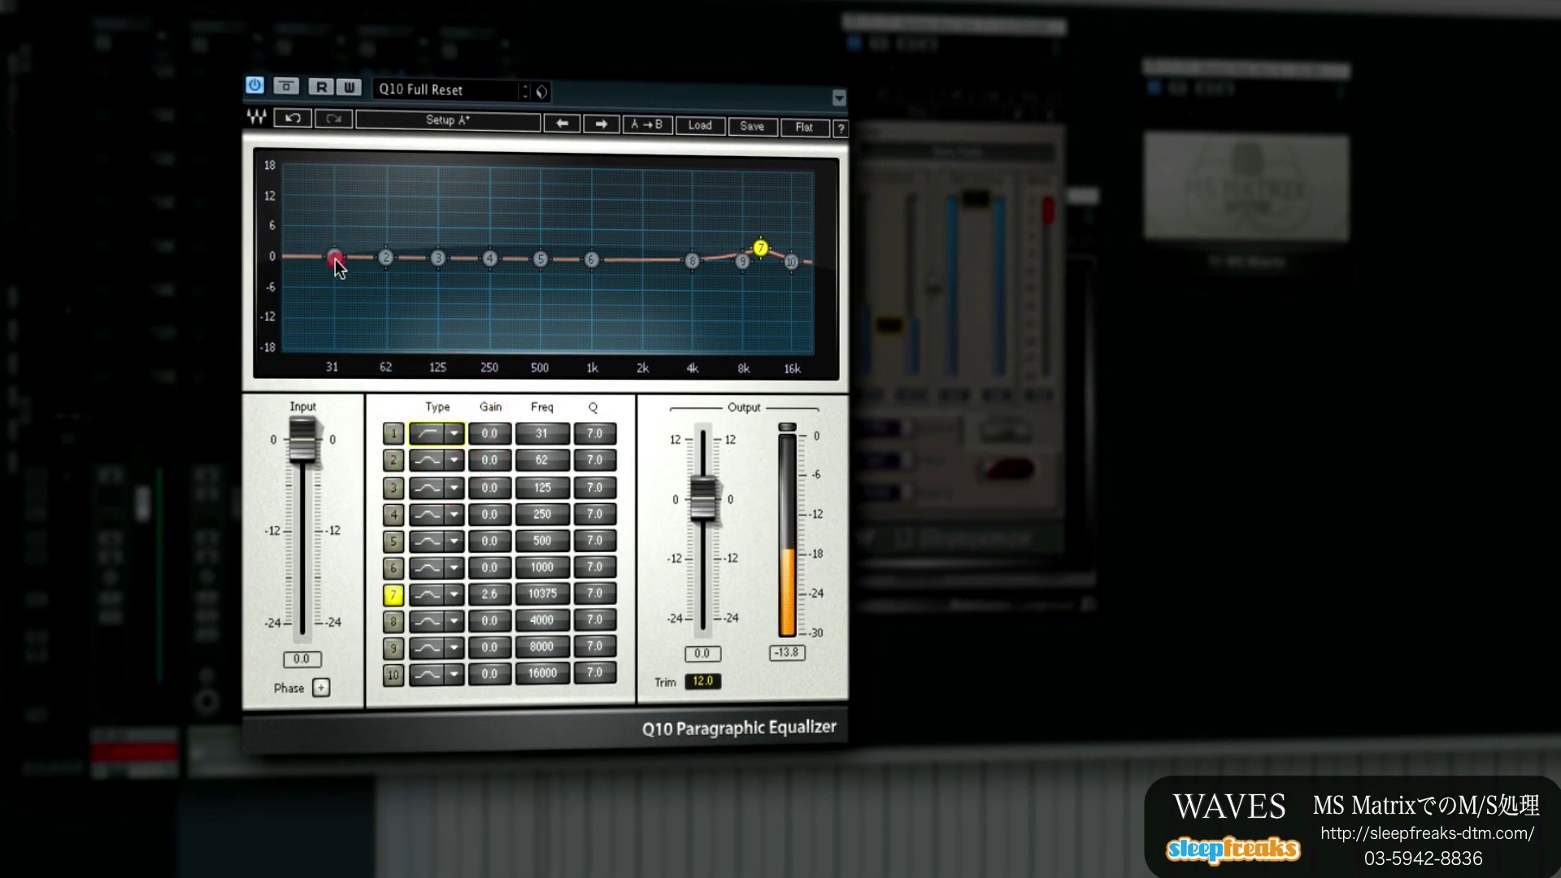
Set Q10 band 1 on the side channel to 34 Hz with gain -0.1, close the equalizer window and stop playback.
{"action": "left_click_drag", "start_coordinate": [334, 257], "coordinate": [341, 257]}
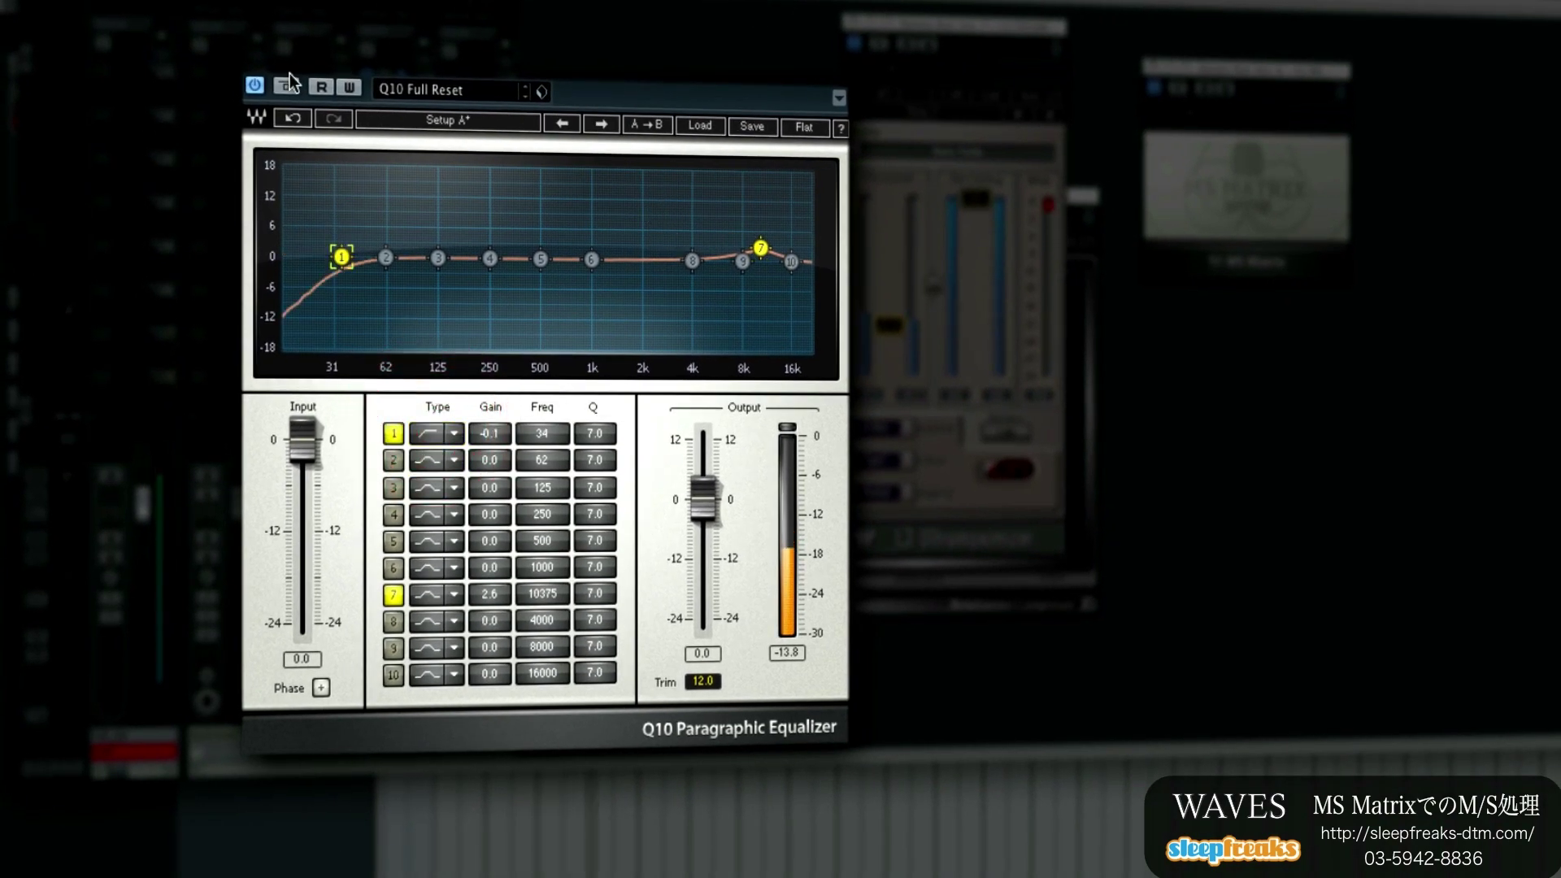
{"action": "left_click", "coordinate": [260, 85]}
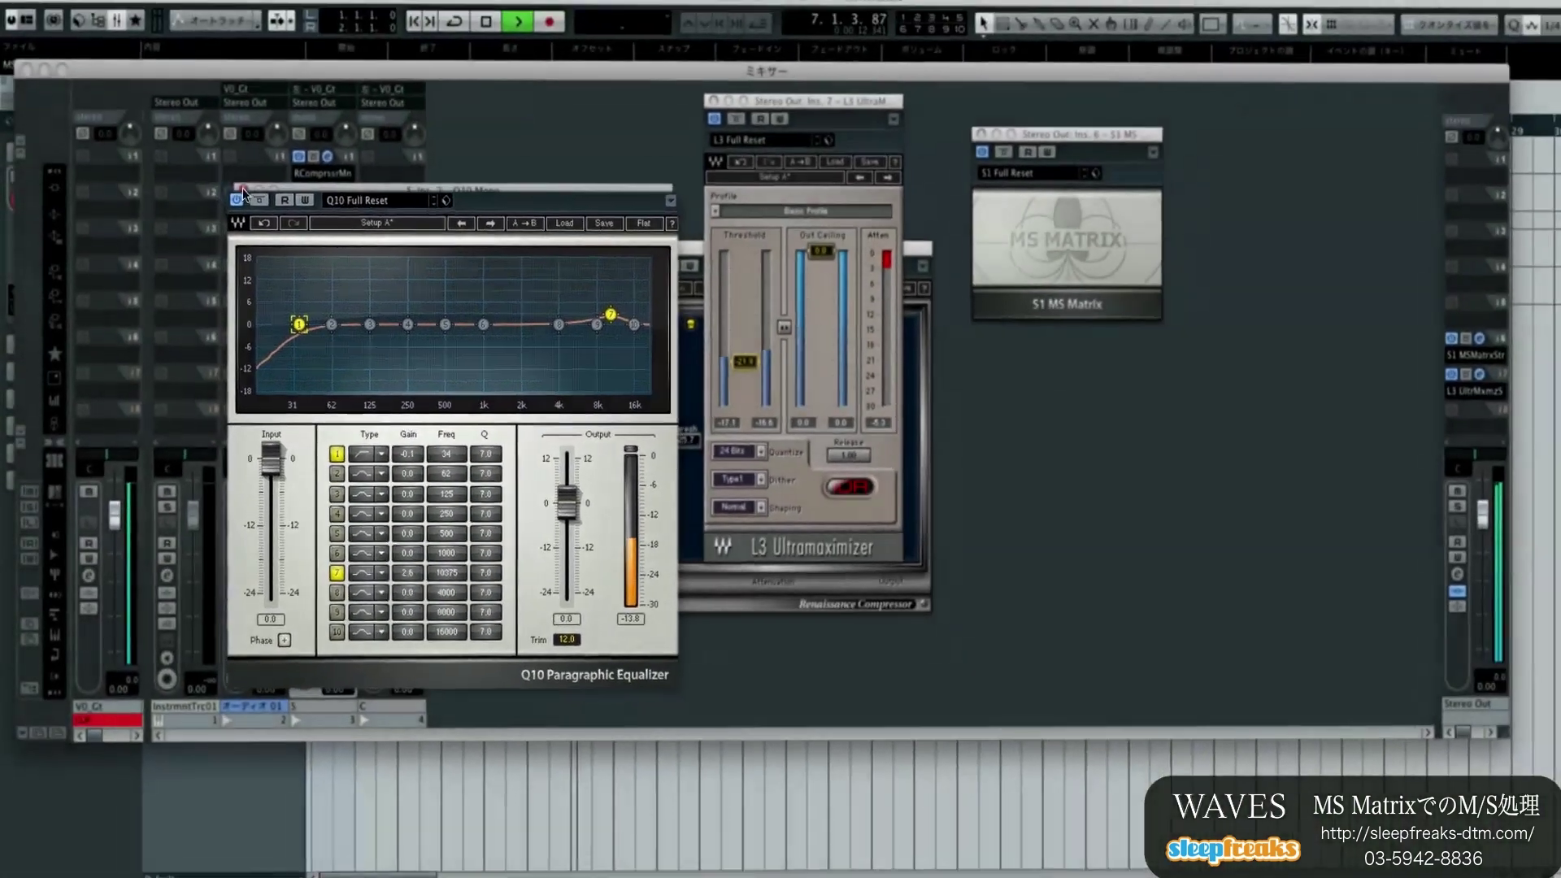
{"action": "left_click", "coordinate": [234, 203]}
{"action": "key", "text": "space"}
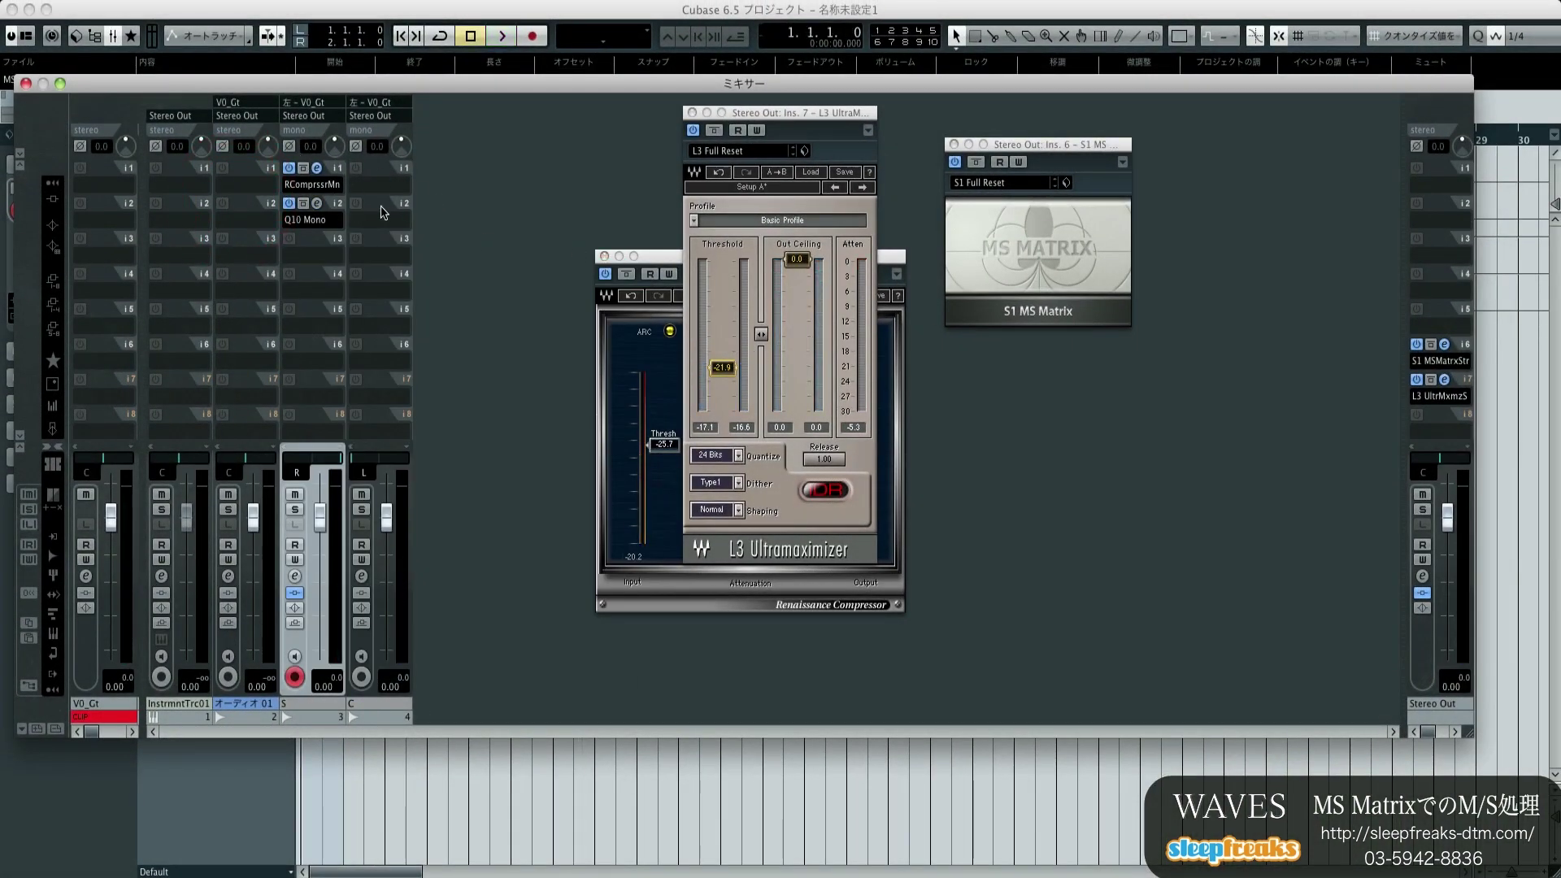